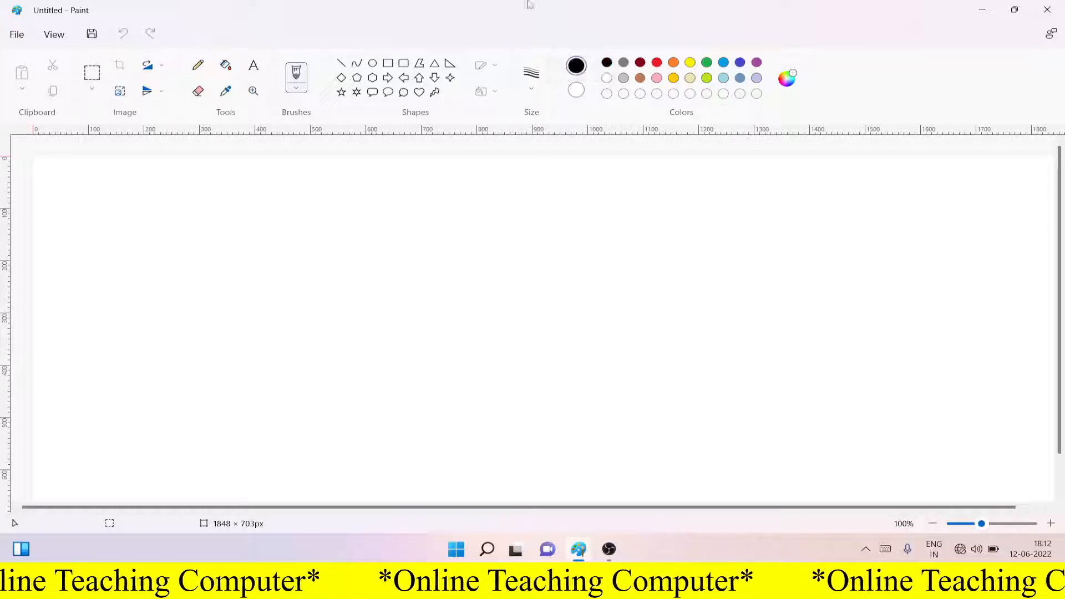
Step: Draw a tall, narrow black rectangle about 19 × 645 px with a 3 px outline, spanning nearly the visible canvas height
{"action": "left_click", "coordinate": [387, 64]}
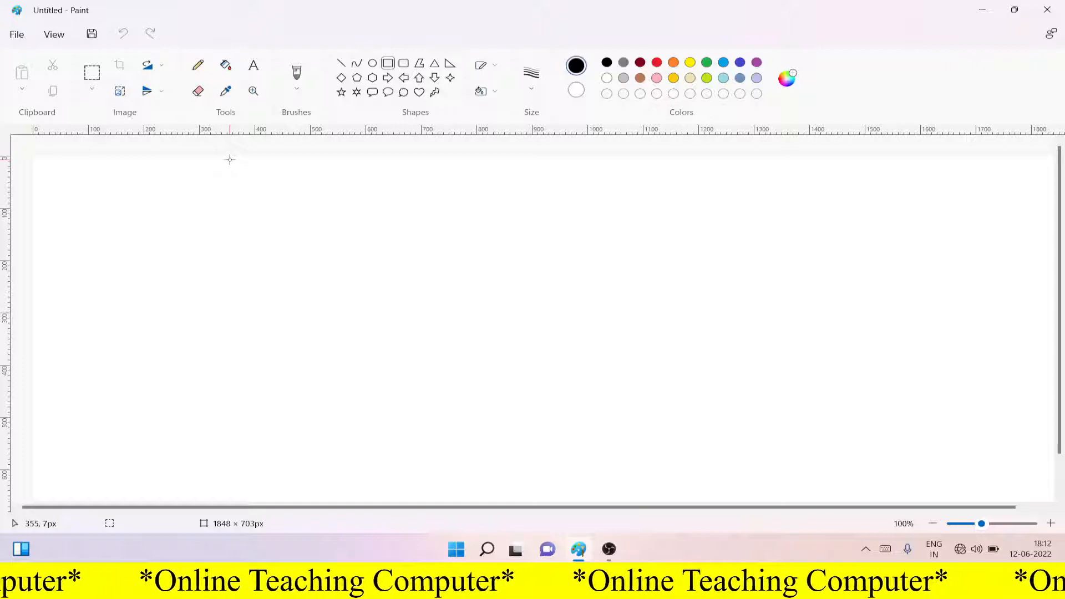
{"action": "left_click_drag", "start_coordinate": [230, 160], "coordinate": [254, 494]}
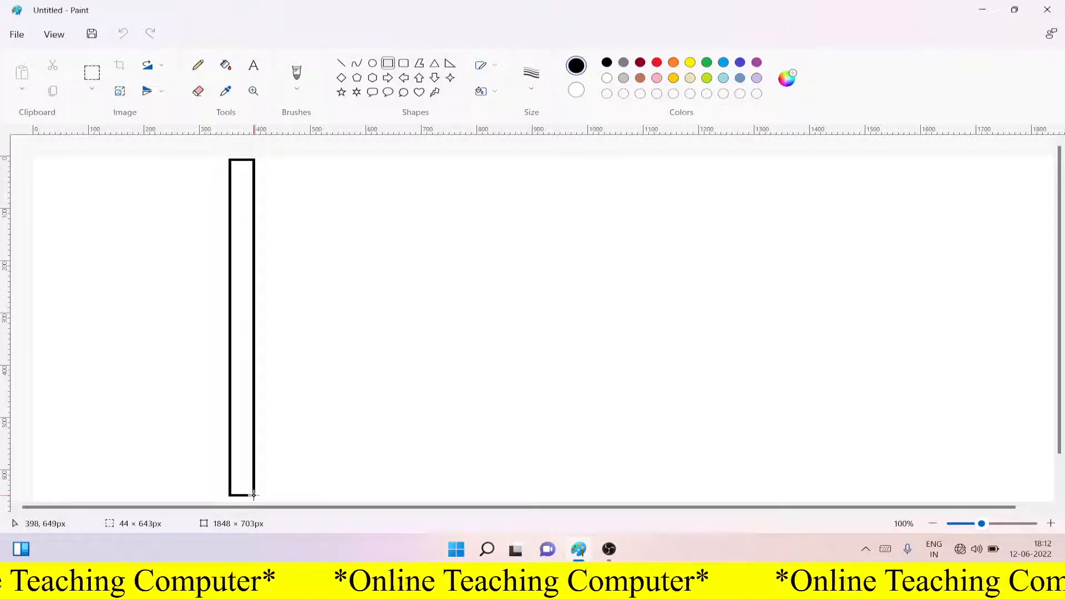
{"action": "left_click_drag", "start_coordinate": [254, 495], "coordinate": [241, 496]}
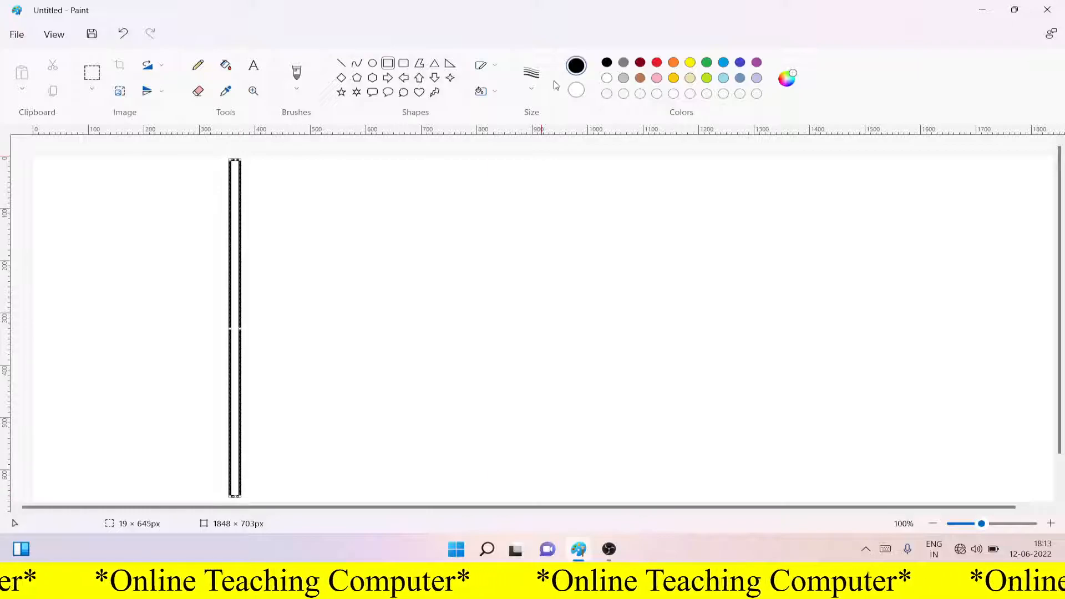
{"action": "left_click", "coordinate": [534, 89]}
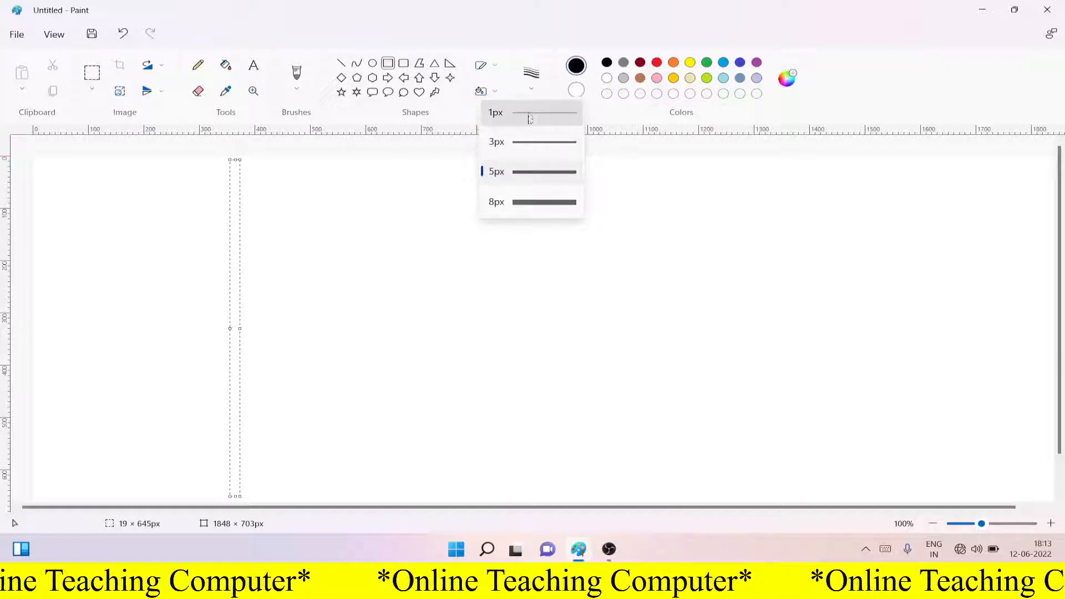
{"action": "left_click", "coordinate": [532, 156]}
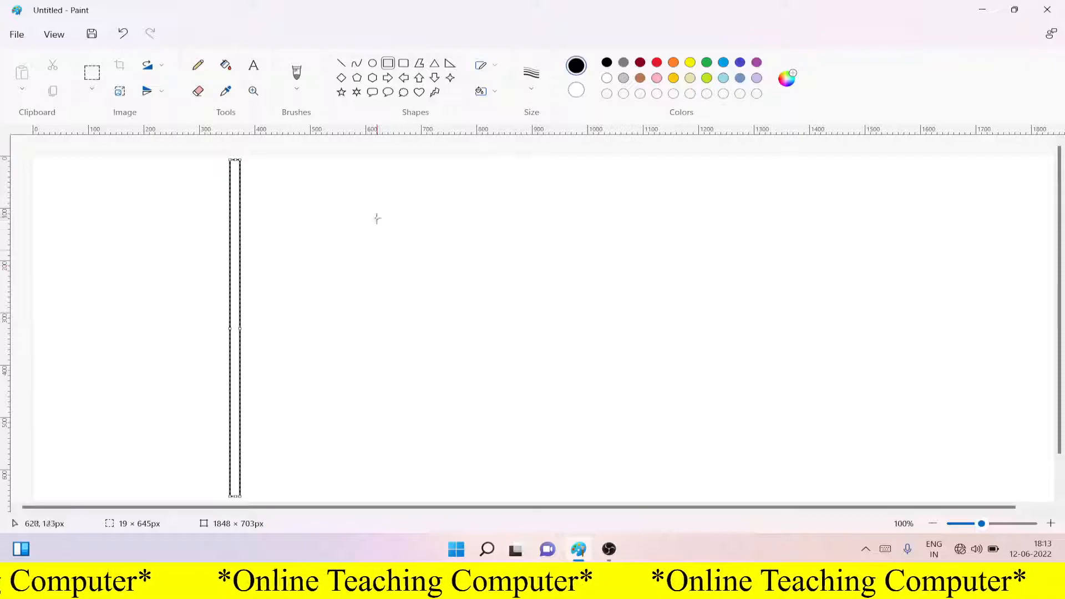
{"action": "left_click", "coordinate": [355, 245]}
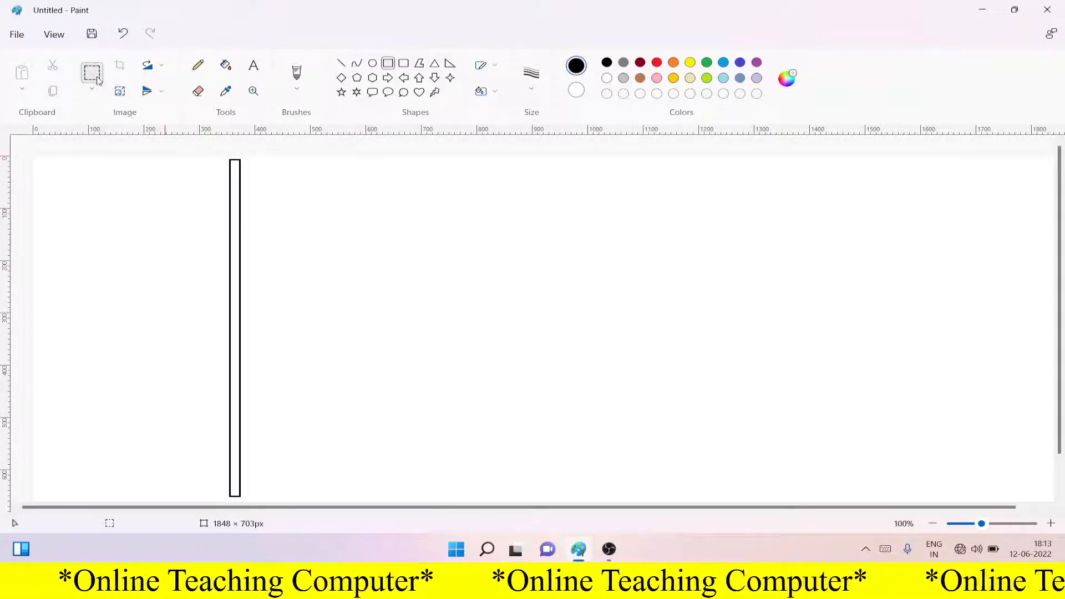
Step: Select the tall rectangle with a rectangular selection, turn on transparent selection, and copy it
{"action": "left_click", "coordinate": [98, 80]}
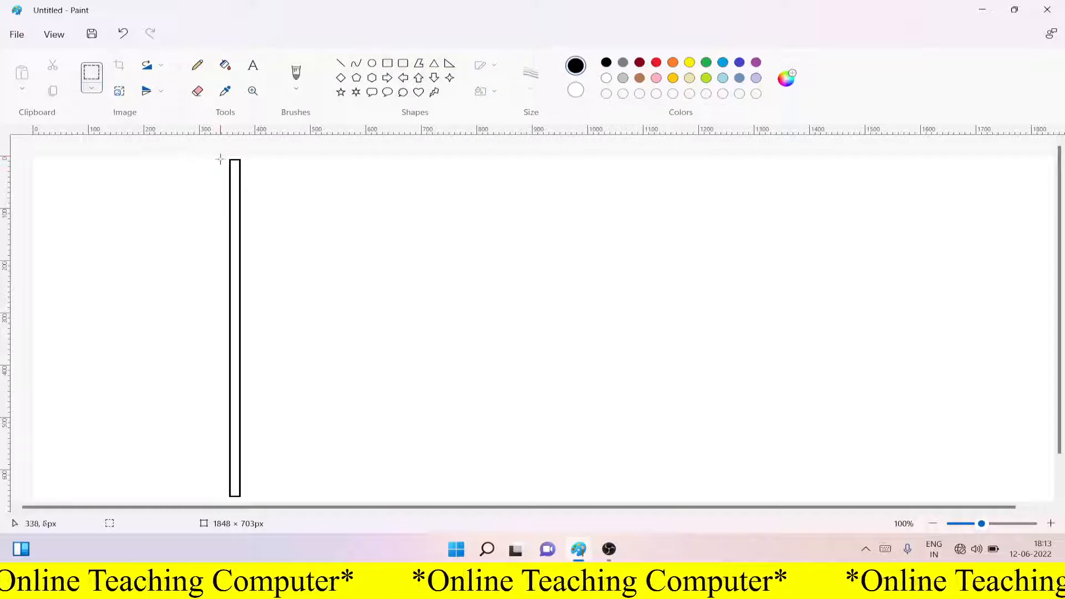
{"action": "left_click_drag", "start_coordinate": [221, 158], "coordinate": [255, 501]}
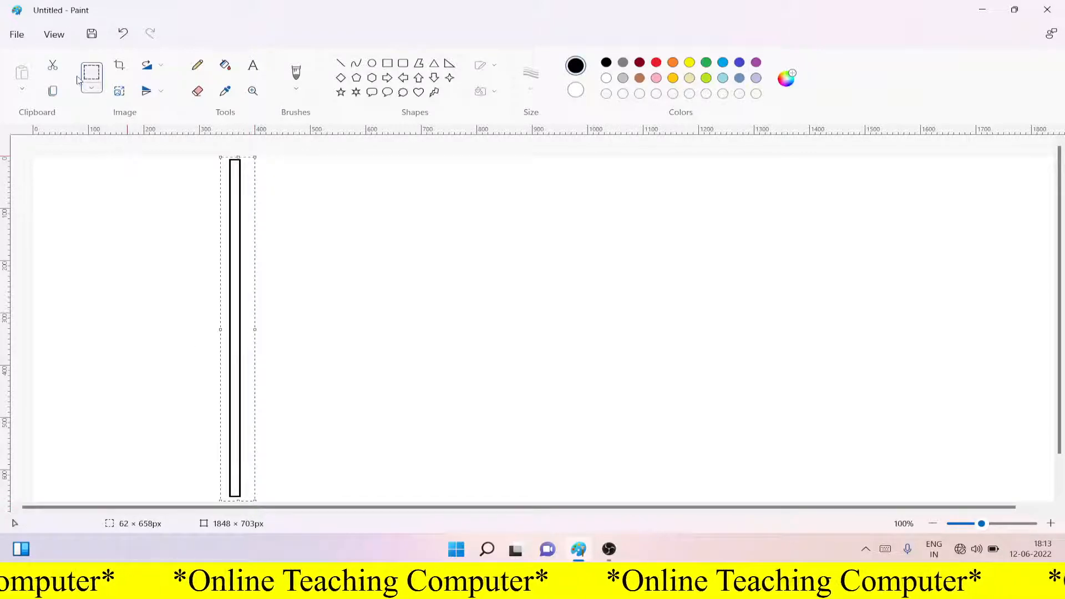
{"action": "left_click", "coordinate": [92, 89]}
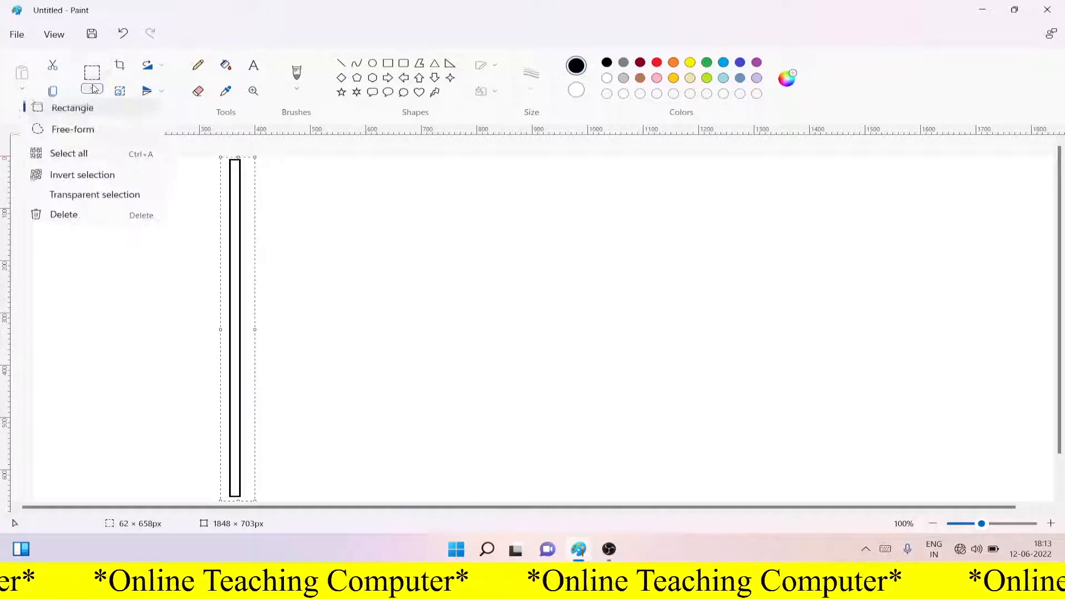
{"action": "left_click", "coordinate": [111, 198]}
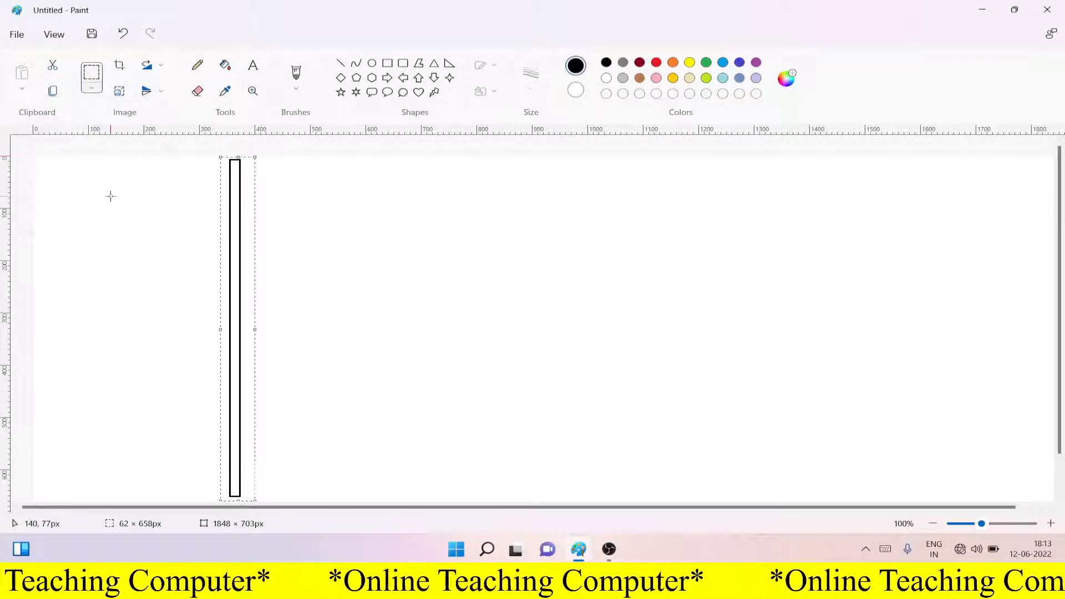
{"action": "left_click", "coordinate": [55, 93]}
Step: Try to place a pasted copy of the rectangle flush against the original's right edge
{"action": "left_click", "coordinate": [22, 73]}
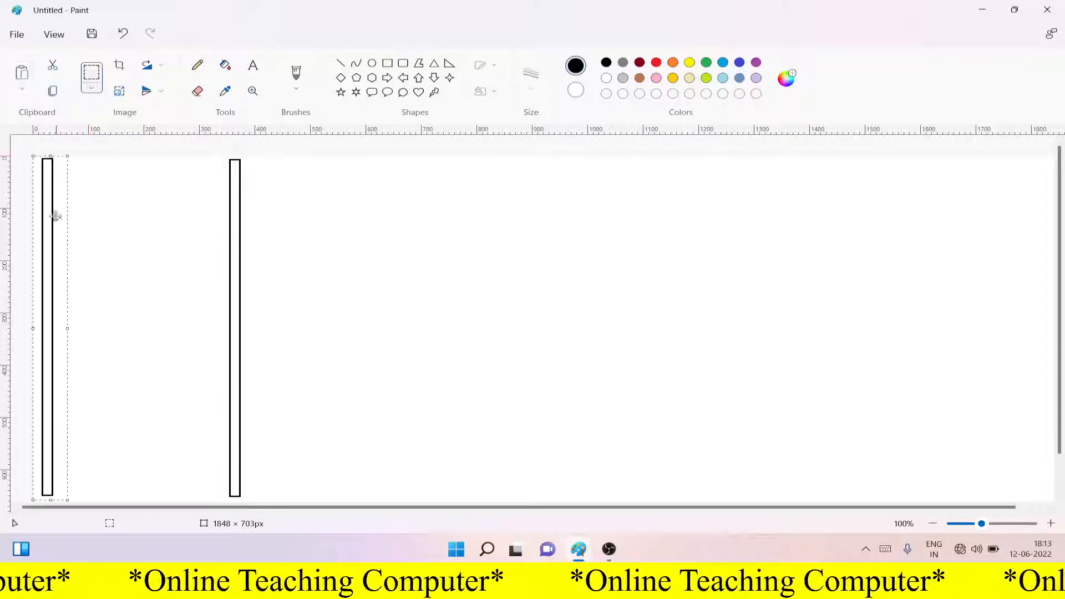
{"action": "key", "text": "Delete"}
{"action": "left_click", "coordinate": [21, 73]}
{"action": "left_click_drag", "start_coordinate": [54, 220], "coordinate": [252, 222]}
{"action": "scroll", "coordinate": [249, 219], "scroll_direction": "up", "scroll_amount": 2}
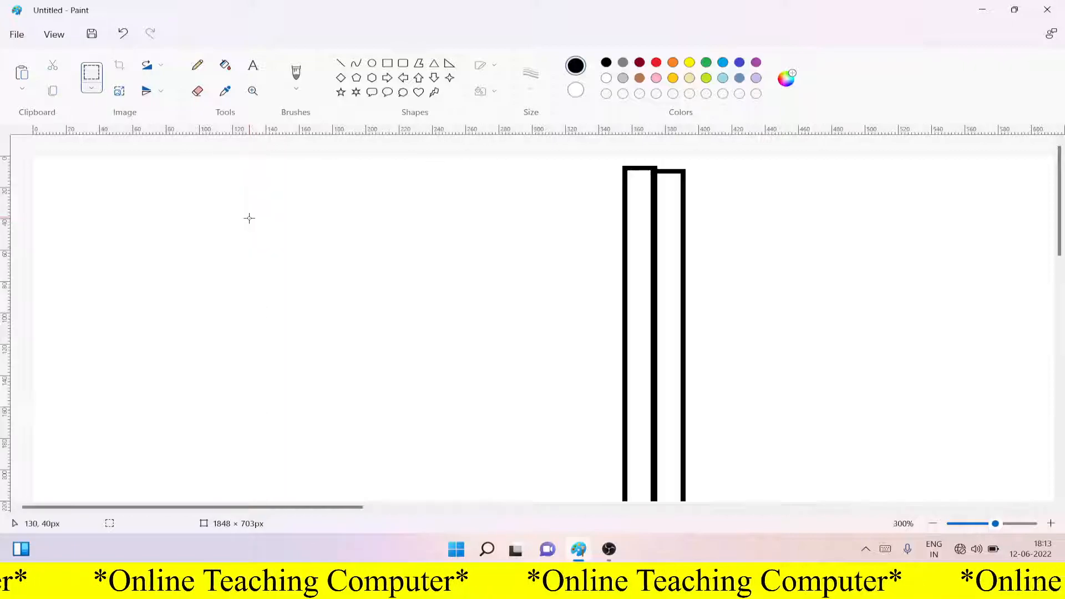
{"action": "left_click_drag", "start_coordinate": [673, 175], "coordinate": [682, 169]}
{"action": "key", "text": "ctrl+z"}
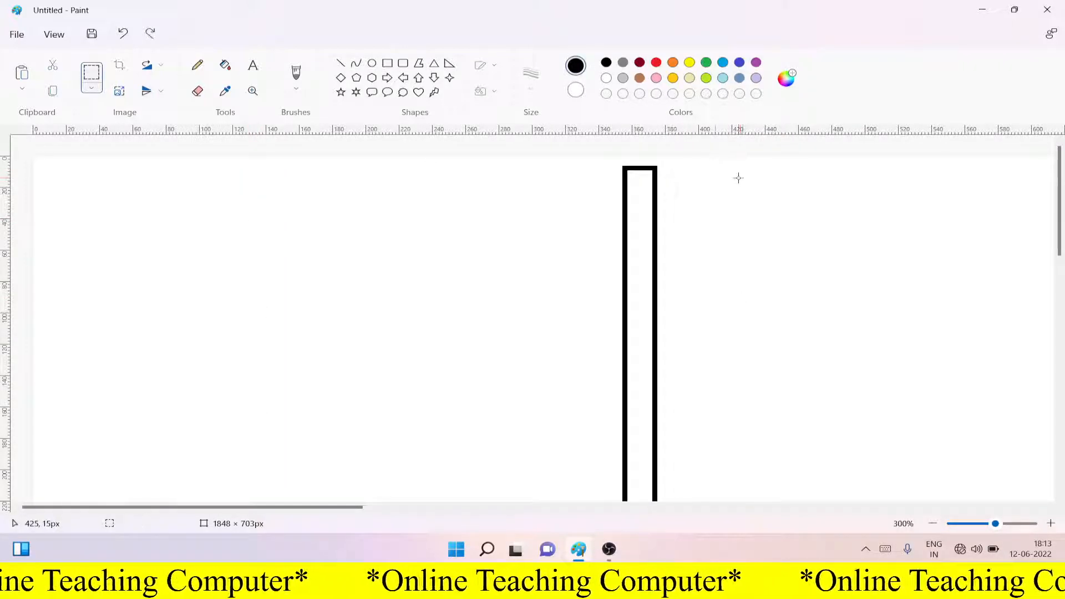
Step: Duplicate the rectangle side by side with shared edges, copying growing groups rightward until the strip has sixteen columns
{"action": "left_click", "coordinate": [19, 85]}
{"action": "left_click_drag", "start_coordinate": [83, 221], "coordinate": [678, 224]}
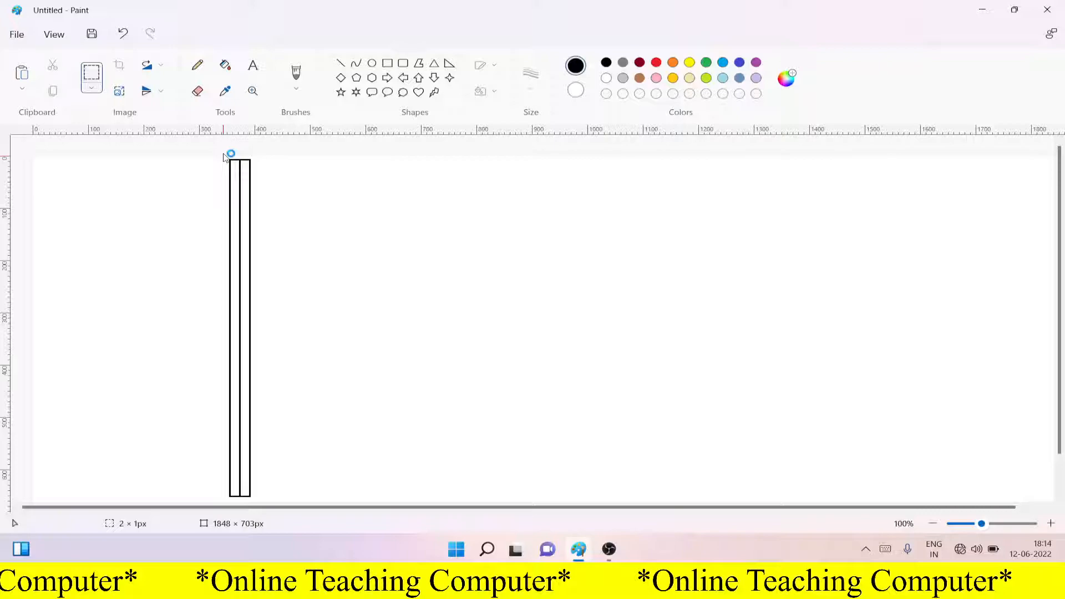
{"action": "left_click_drag", "start_coordinate": [219, 157], "coordinate": [365, 557]}
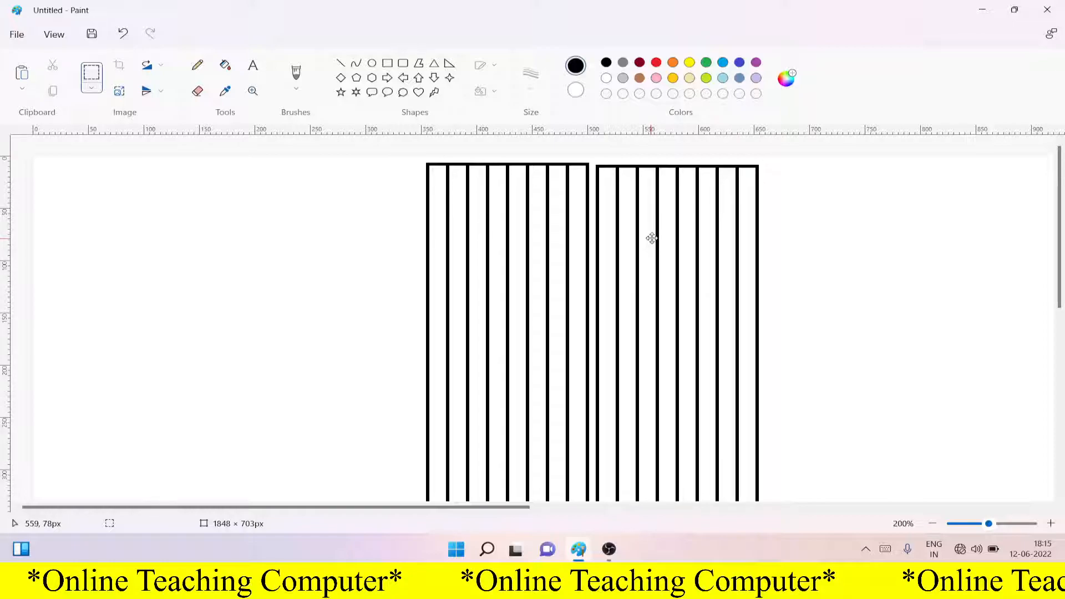
{"action": "left_click_drag", "start_coordinate": [651, 238], "coordinate": [642, 235]}
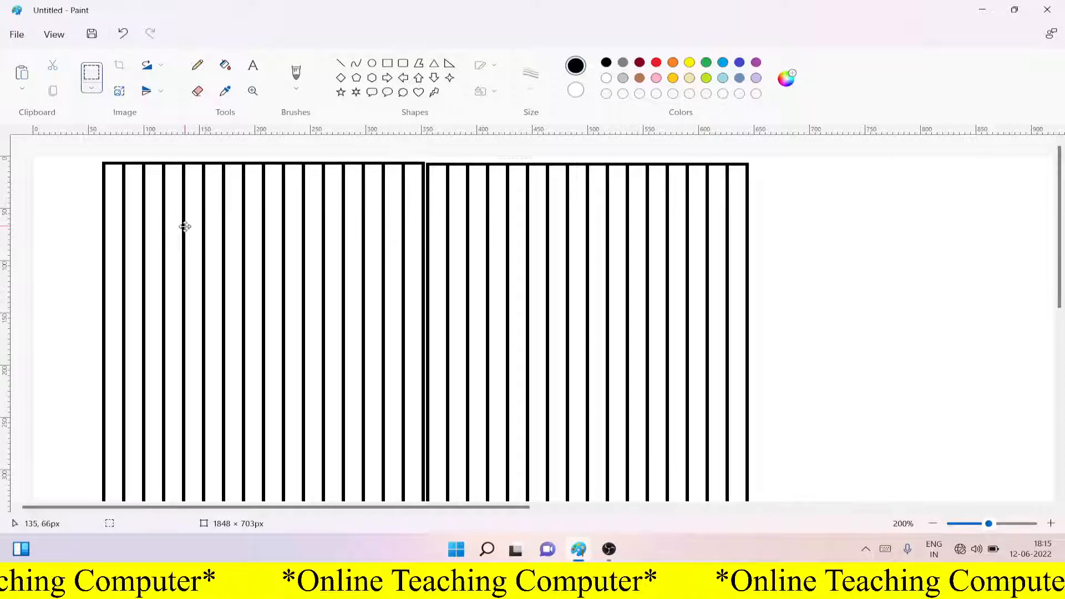
Step: Try to extend the strip with a sixteen-column copy flush against its left edge
{"action": "left_click_drag", "start_coordinate": [185, 227], "coordinate": [189, 227]}
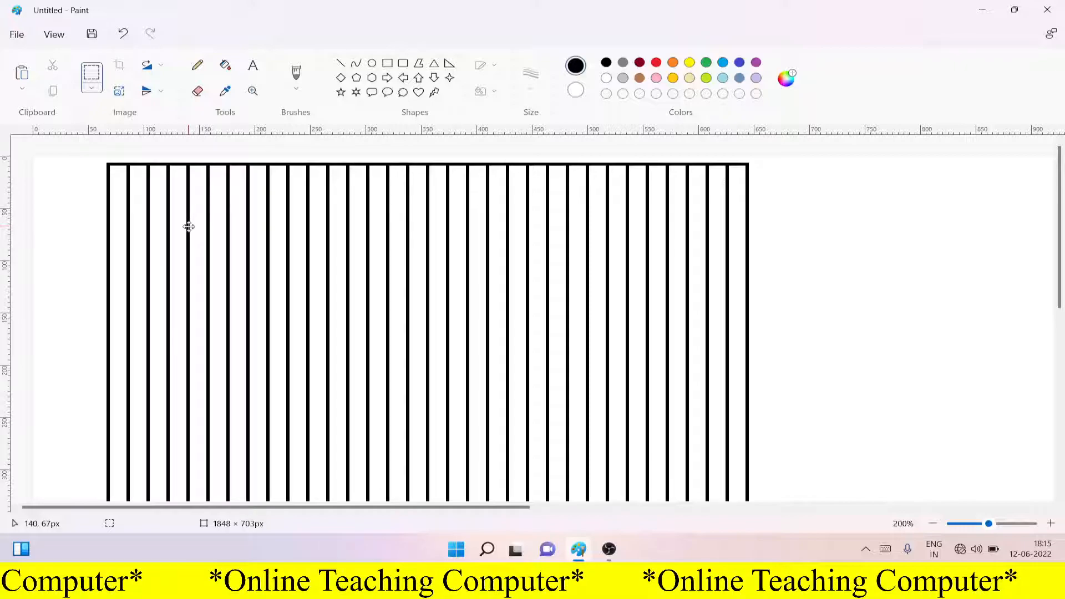
{"action": "key", "text": "ctrl+minus"}
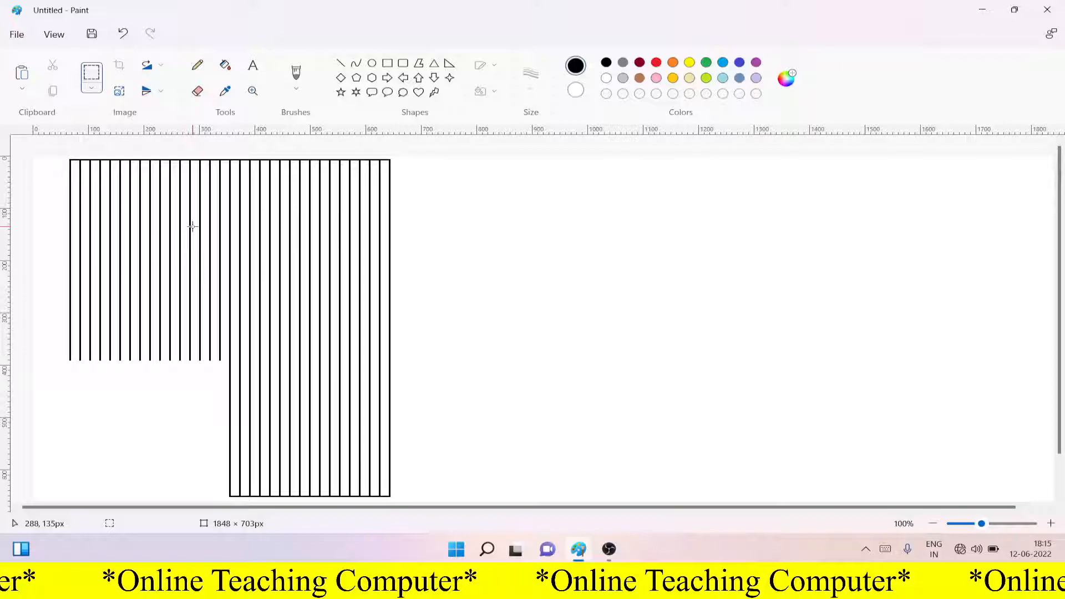
{"action": "key", "text": "ctrl+z"}
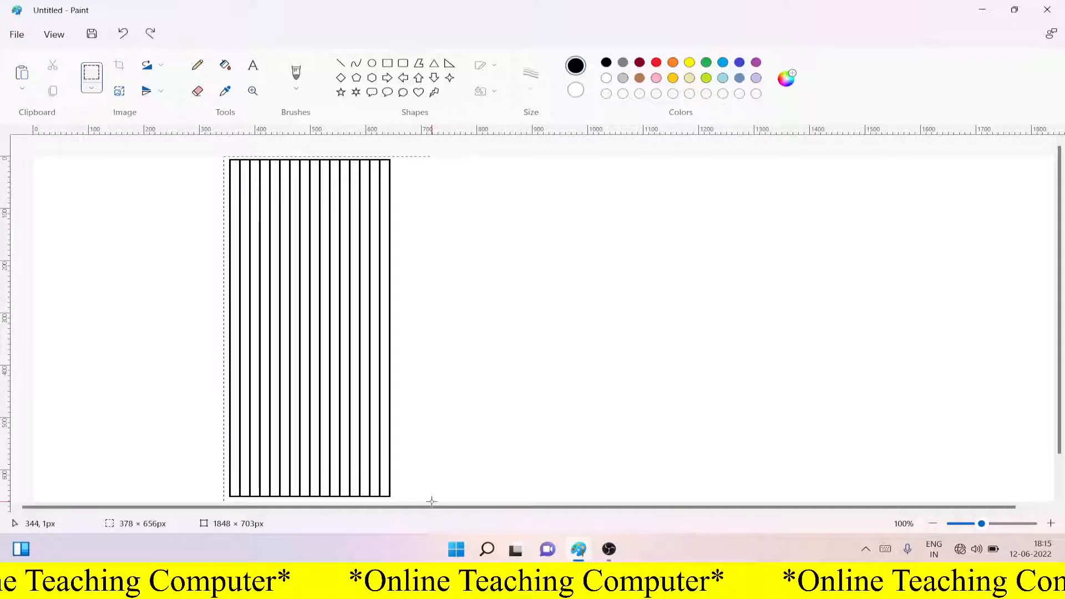
Step: Copy the full height of the sixteen-column strip and join the duplicate to its left edge, making 32 columns
{"action": "left_click_drag", "start_coordinate": [432, 502], "coordinate": [429, 500]}
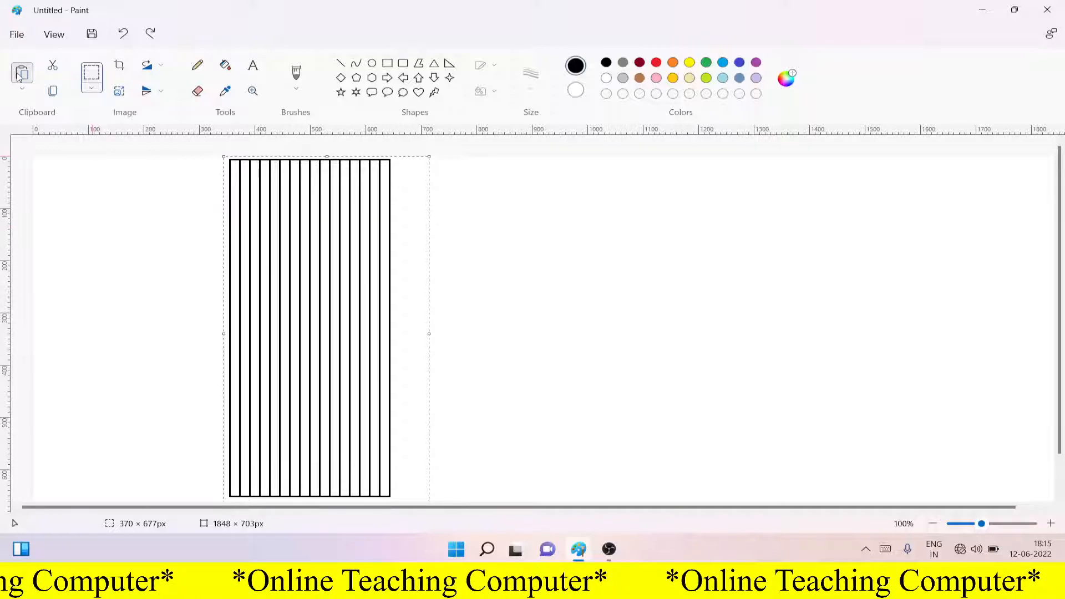
{"action": "left_click", "coordinate": [130, 219]}
{"action": "scroll", "coordinate": [130, 220], "scroll_direction": "up", "scroll_amount": 1}
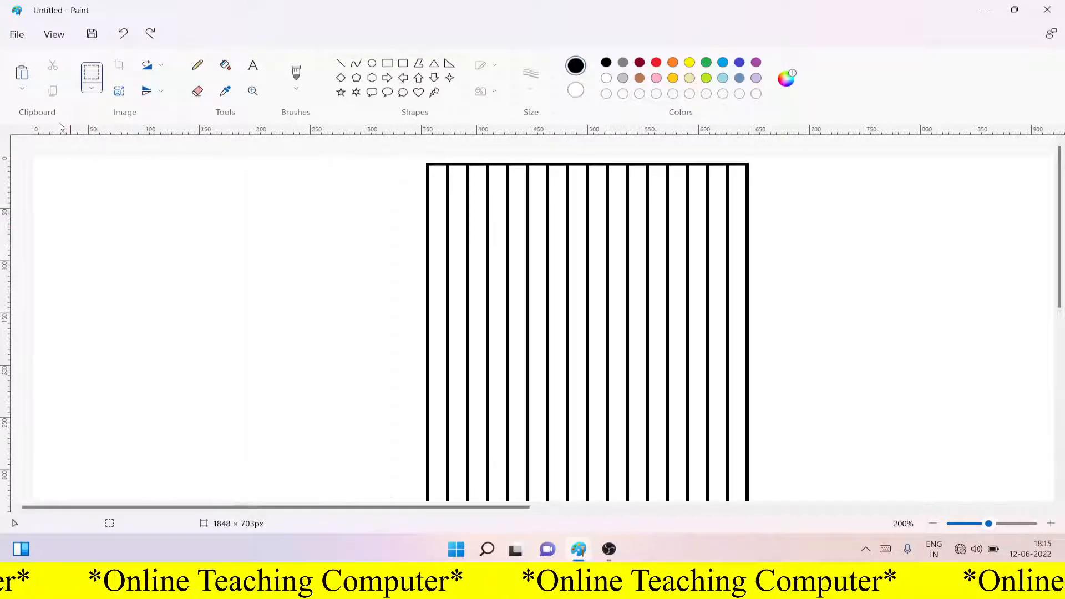
{"action": "key", "text": "ctrl+v"}
{"action": "left_click_drag", "start_coordinate": [152, 249], "coordinate": [195, 252]}
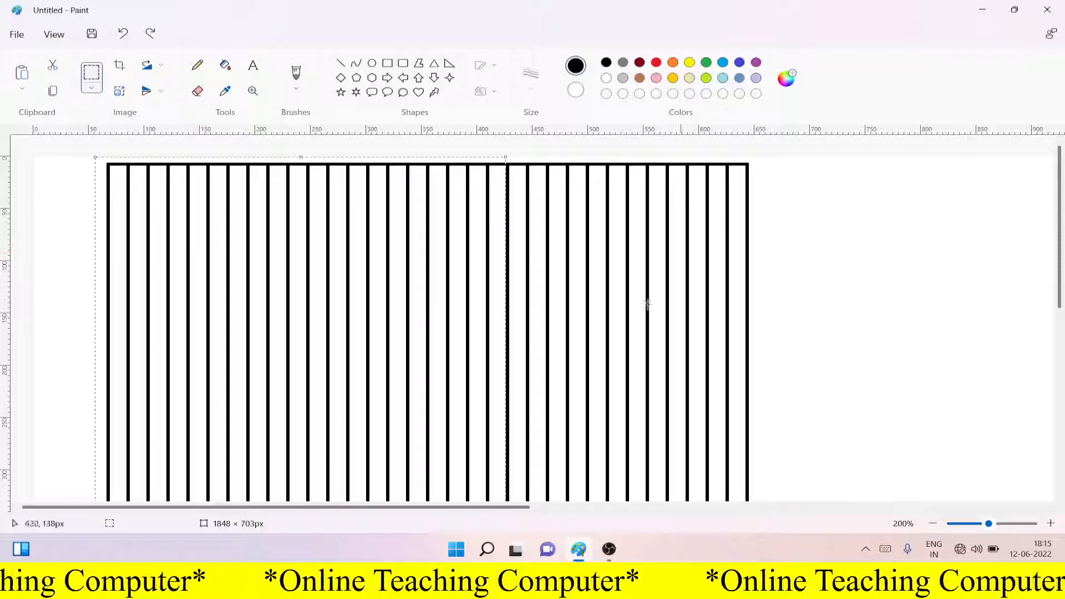
{"action": "left_click", "coordinate": [850, 307]}
{"action": "scroll", "coordinate": [831, 291], "scroll_direction": "down", "scroll_amount": 2}
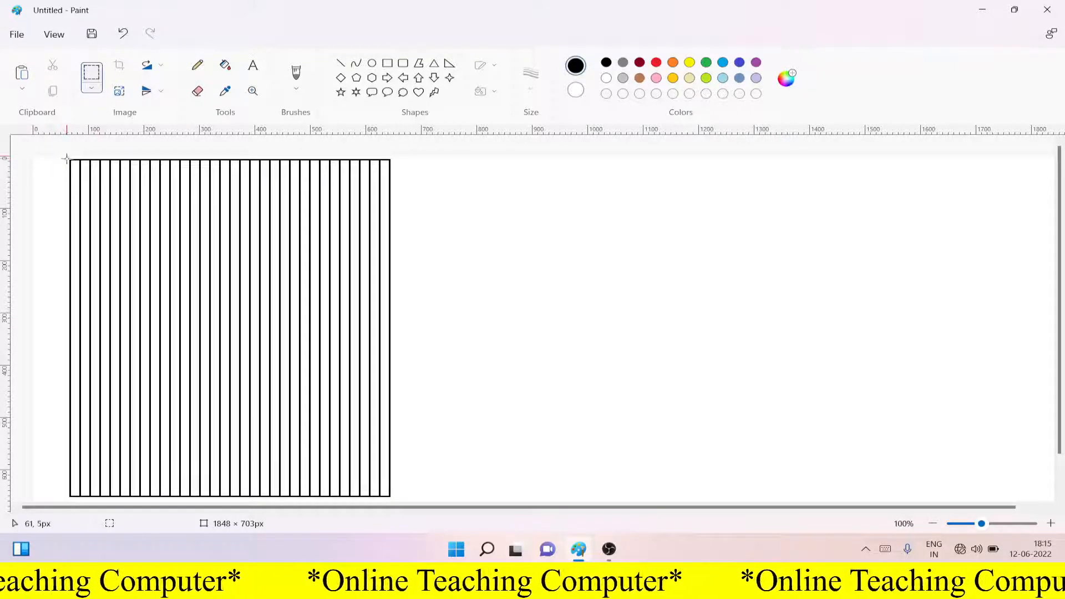
Step: Select the entire block of columns, about 610 × 661 px, and copy it
{"action": "mouse_move", "coordinate": [63, 157]}
{"action": "left_mouse_down"}
{"action": "mouse_move", "coordinate": [252, 357]}
{"action": "mouse_move", "coordinate": [347, 402]}
{"action": "mouse_move", "coordinate": [401, 471]}
{"action": "mouse_move", "coordinate": [402, 501]}
{"action": "left_mouse_up"}
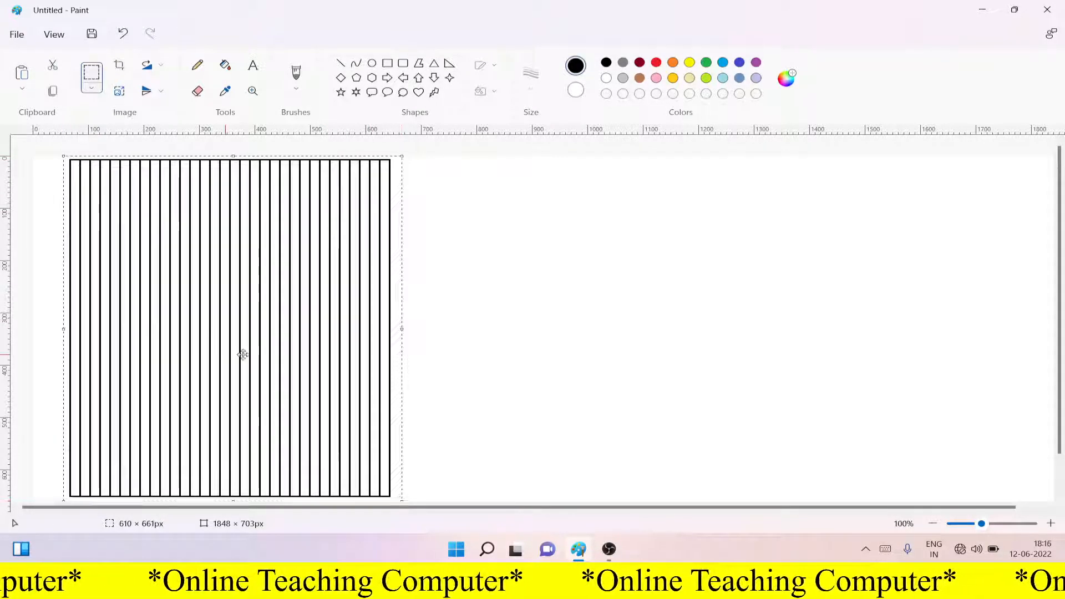
{"action": "left_click", "coordinate": [53, 92]}
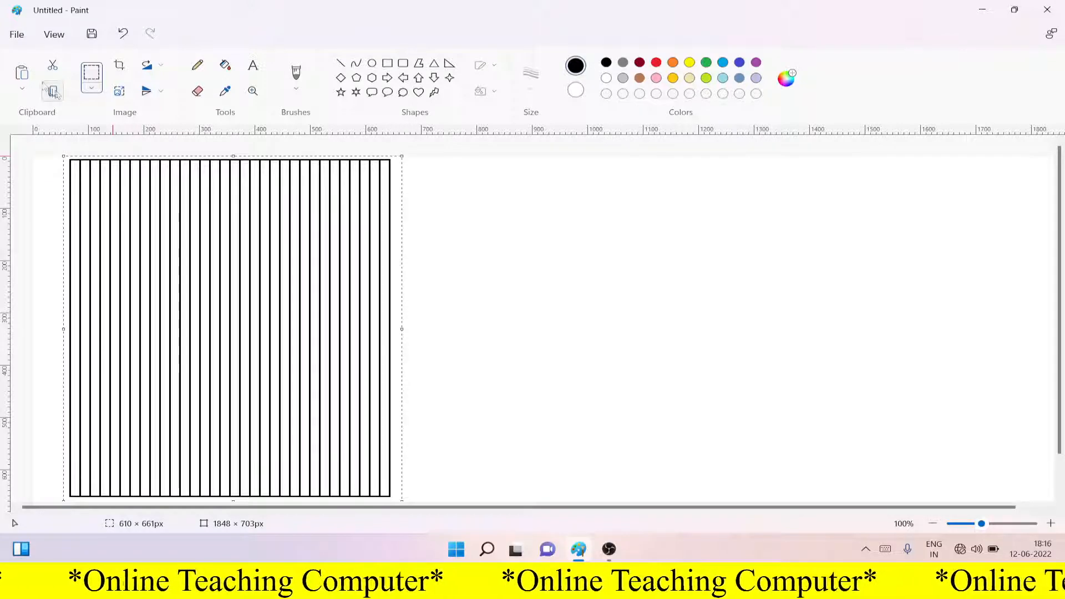
{"action": "left_click", "coordinate": [23, 72]}
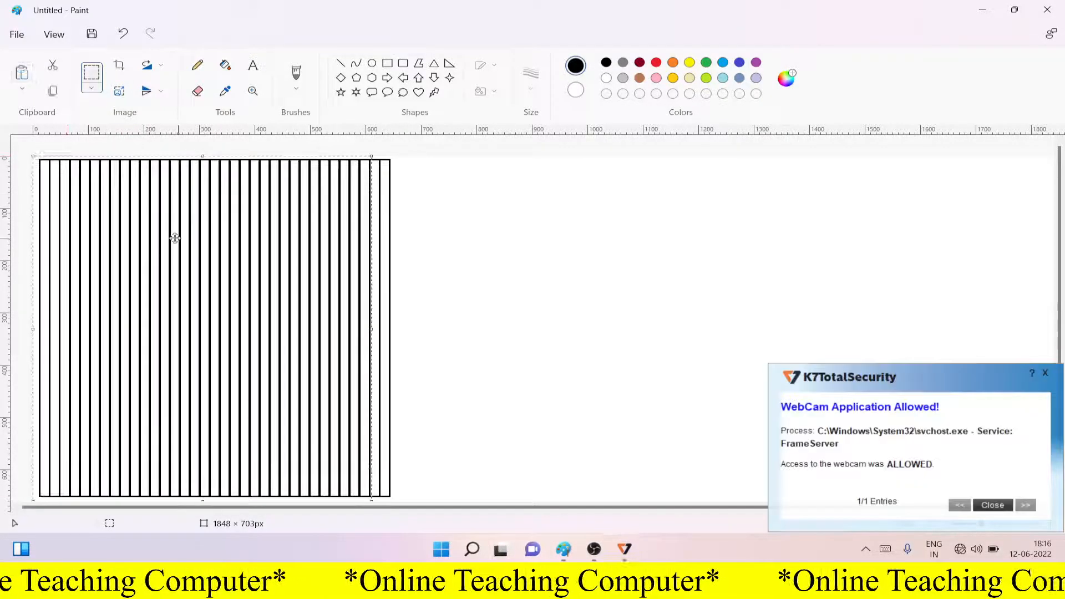
{"action": "left_click", "coordinate": [993, 506]}
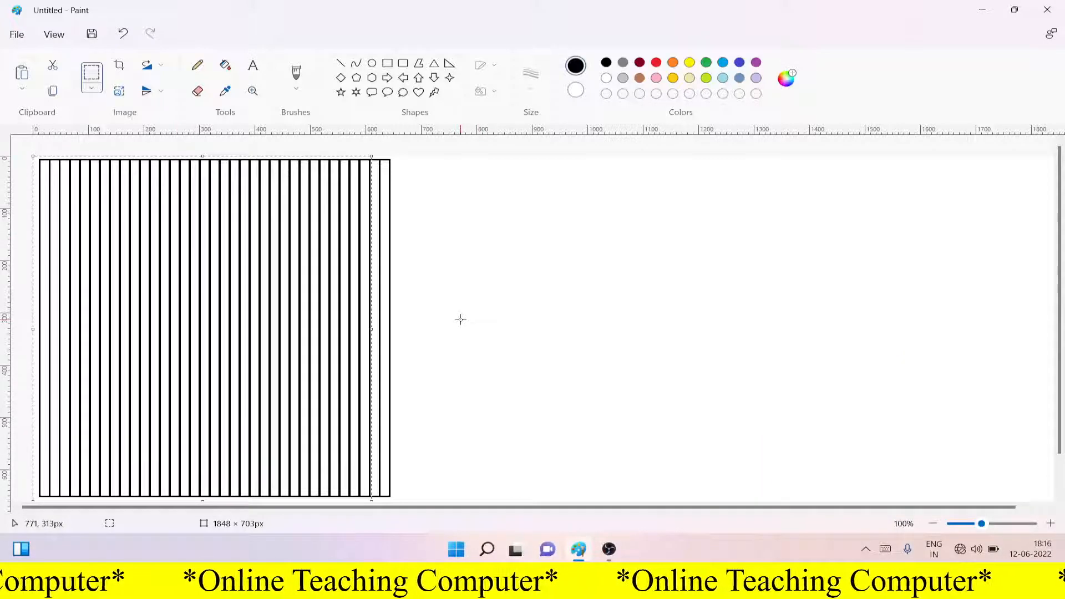
{"action": "key", "text": "ctrl+z"}
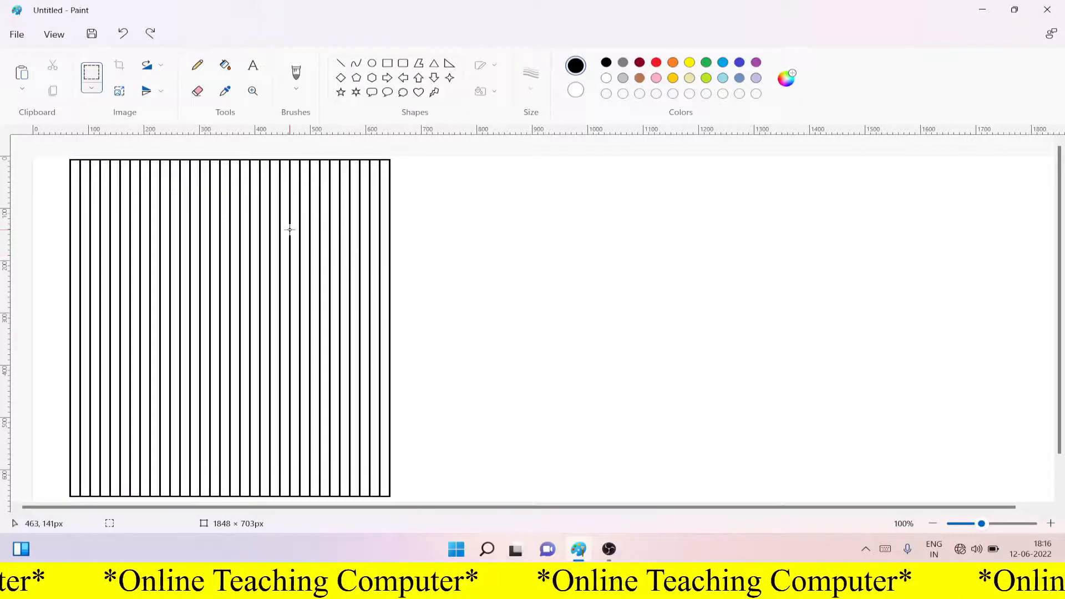
Step: Paste the column block, flip the copy horizontally, and place it level with the original, just beyond its right edge
{"action": "key", "text": "ctrl+v"}
{"action": "left_click_drag", "start_coordinate": [96, 253], "coordinate": [538, 332]}
{"action": "left_click", "coordinate": [159, 94]}
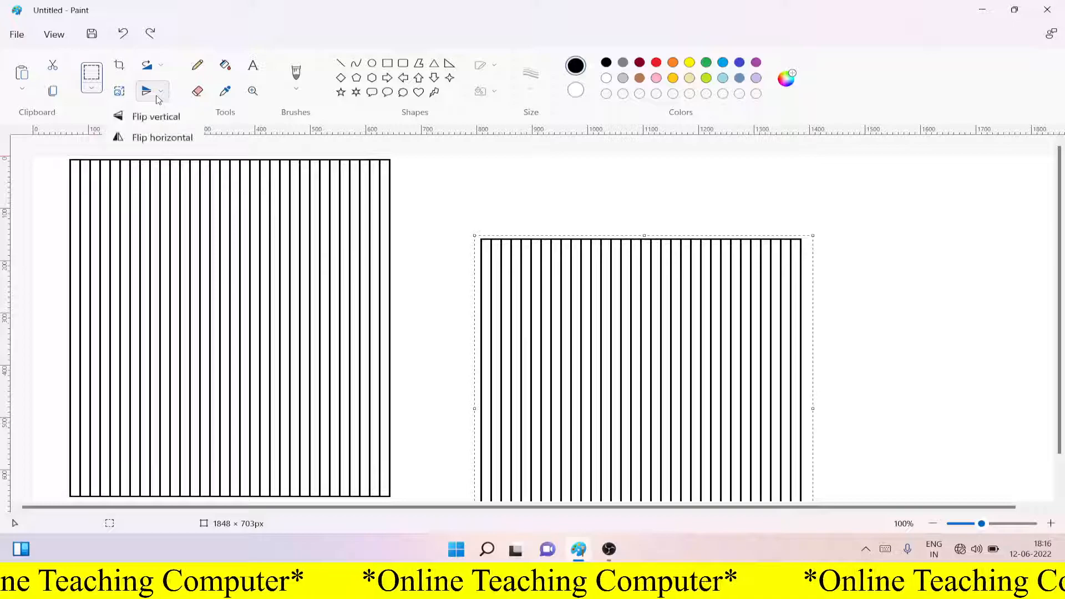
{"action": "left_click", "coordinate": [181, 144]}
{"action": "mouse_move", "coordinate": [546, 424]}
{"action": "left_mouse_down"}
{"action": "mouse_move", "coordinate": [490, 361]}
{"action": "mouse_move", "coordinate": [428, 340]}
{"action": "mouse_move", "coordinate": [463, 333]}
{"action": "mouse_move", "coordinate": [440, 334]}
{"action": "mouse_move", "coordinate": [454, 335]}
{"action": "left_mouse_up"}
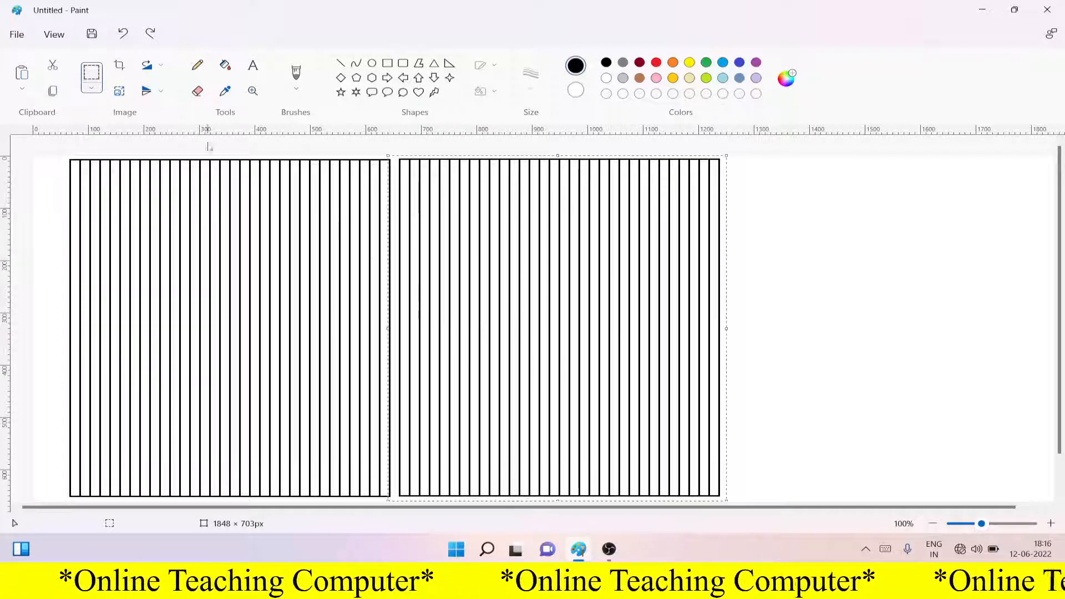
Step: Rotate the pasted block 180° and another 90° to the left so its lines run horizontally
{"action": "left_click", "coordinate": [158, 74]}
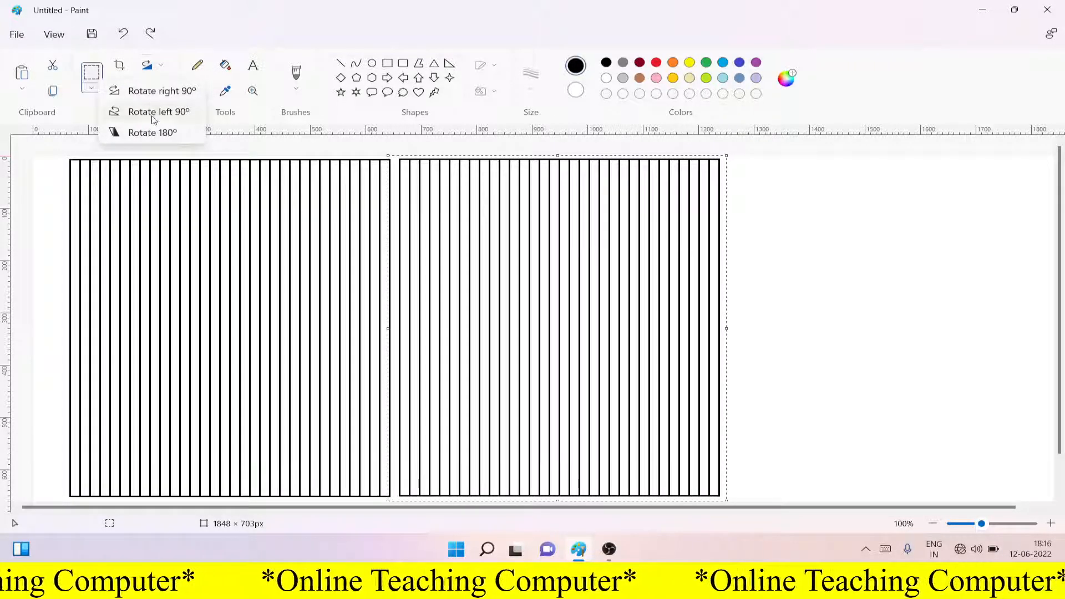
{"action": "left_click", "coordinate": [149, 137]}
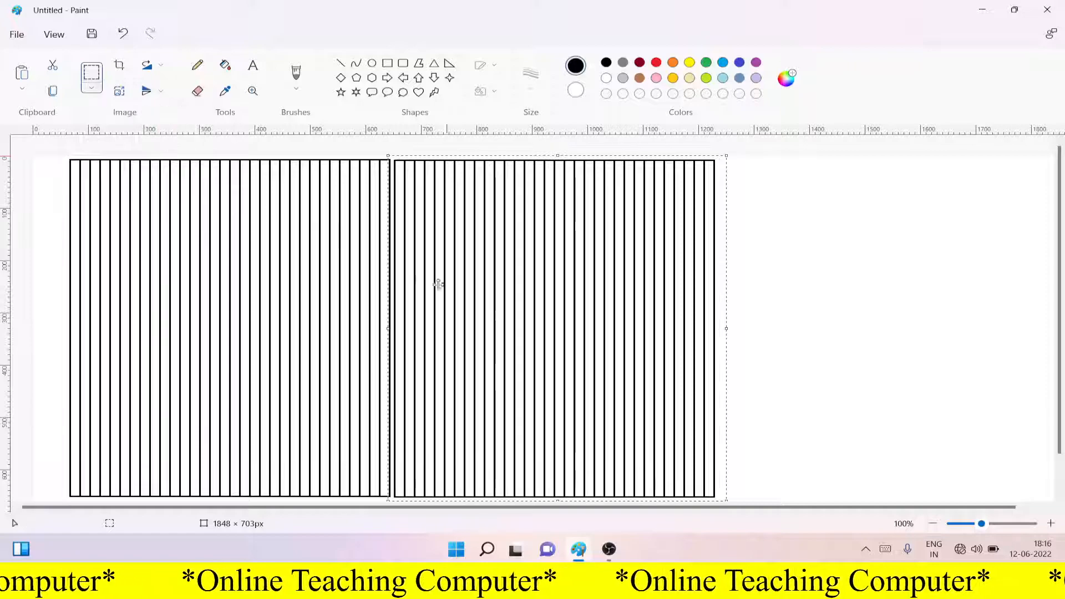
{"action": "left_click", "coordinate": [168, 67]}
{"action": "left_click", "coordinate": [166, 111]}
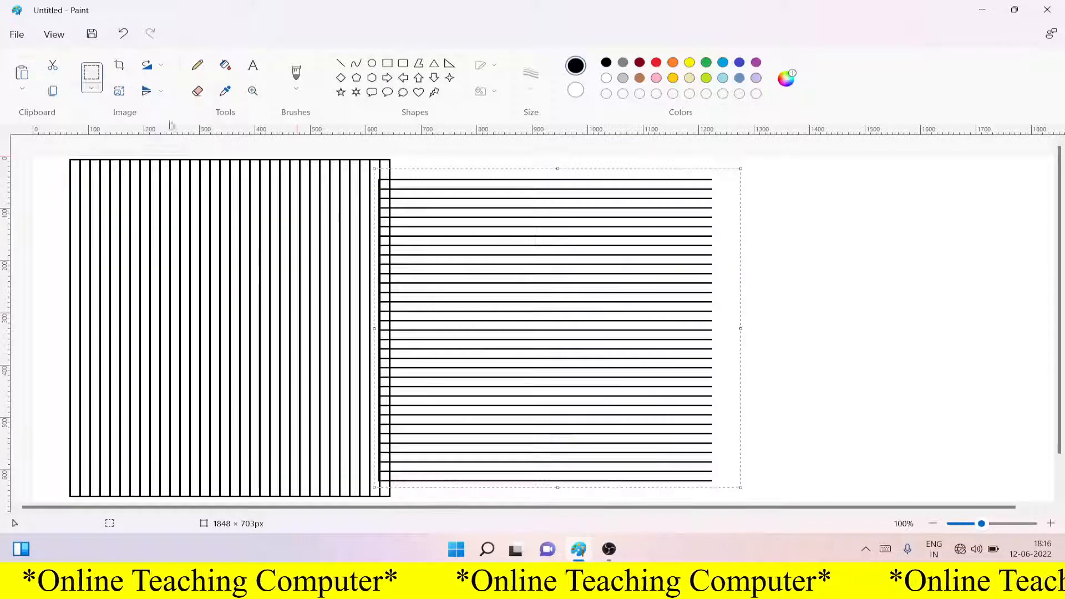
Step: Widen the horizontal-line block to about 679 px and lay it over the vertical columns, aligning their top-left corners
{"action": "mouse_move", "coordinate": [743, 328]}
{"action": "left_mouse_down"}
{"action": "mouse_move", "coordinate": [787, 327]}
{"action": "mouse_move", "coordinate": [752, 329]}
{"action": "left_mouse_up"}
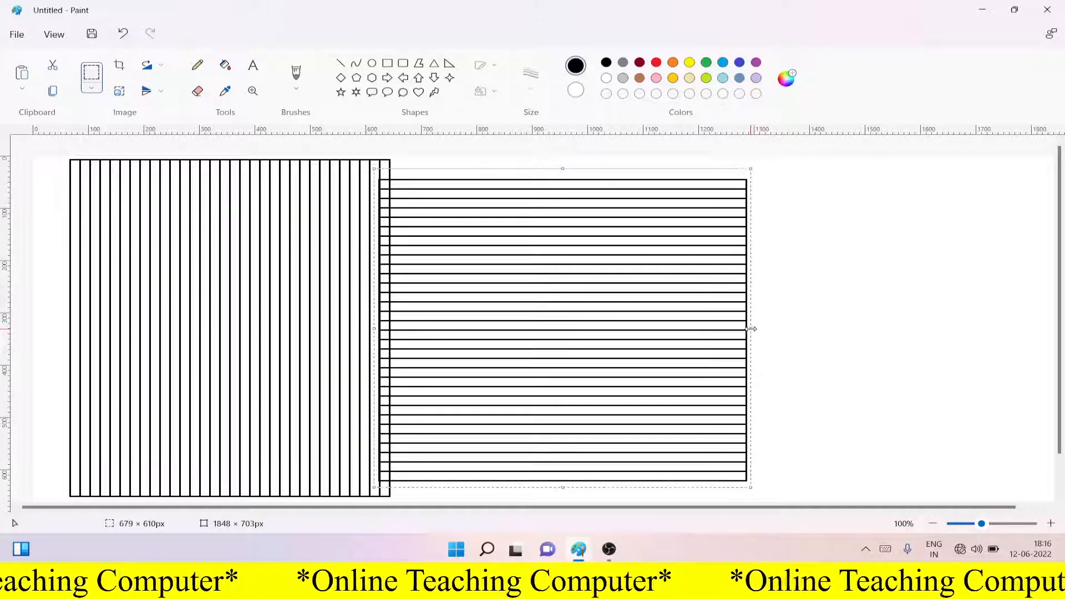
{"action": "left_click_drag", "start_coordinate": [564, 335], "coordinate": [255, 316]}
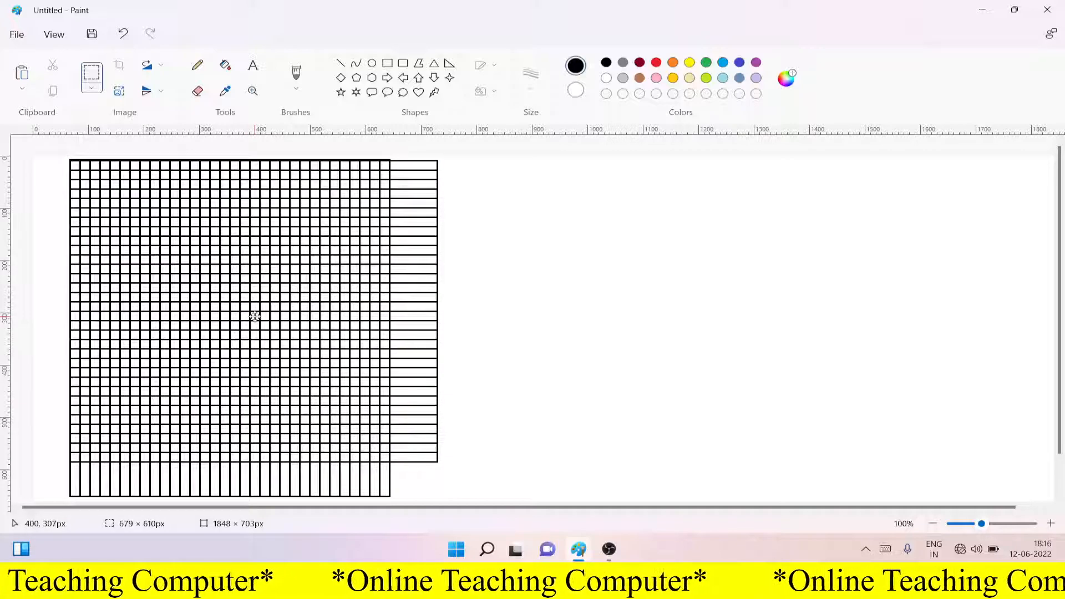
Step: Select the upper part of the row lines overhanging the grid's right edge, about 92 × 382 px, and delete it
{"action": "left_click_drag", "start_coordinate": [254, 316], "coordinate": [254, 316]}
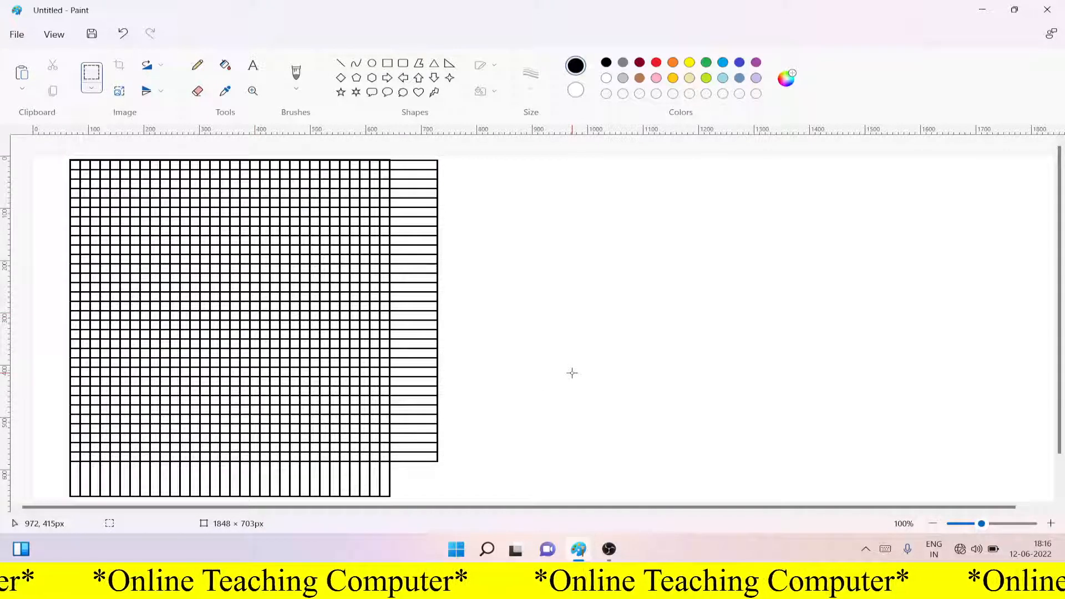
{"action": "scroll", "coordinate": [572, 373], "scroll_direction": "up", "scroll_amount": 1}
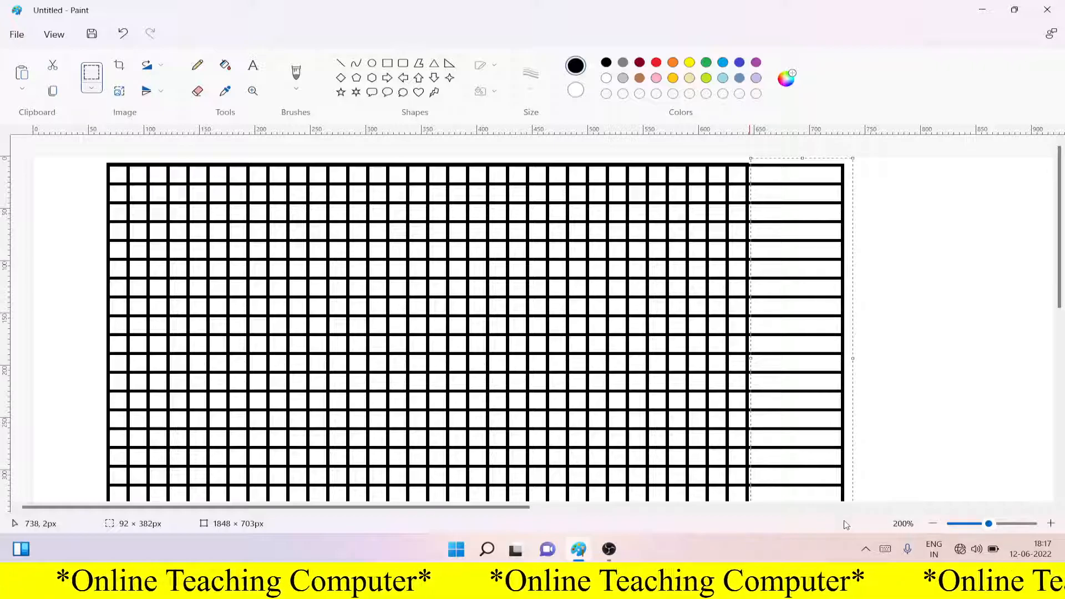
{"action": "key", "text": "Delete"}
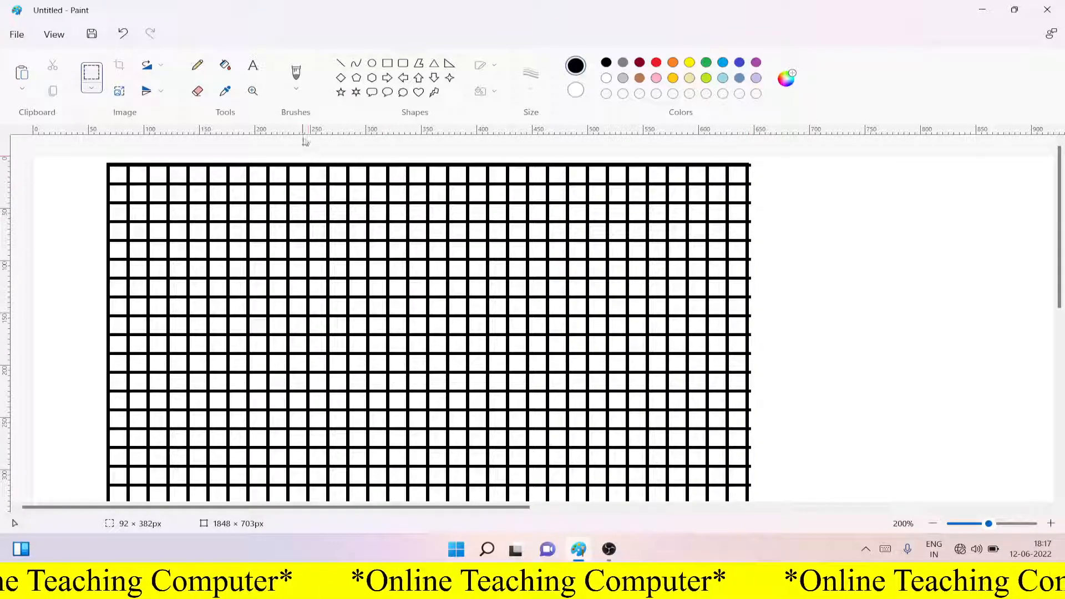
Step: Draw a thicker white vertical line about 386 px long just outside the grid's upper right edge, nudging it to trim the row stubs
{"action": "left_click", "coordinate": [341, 63]}
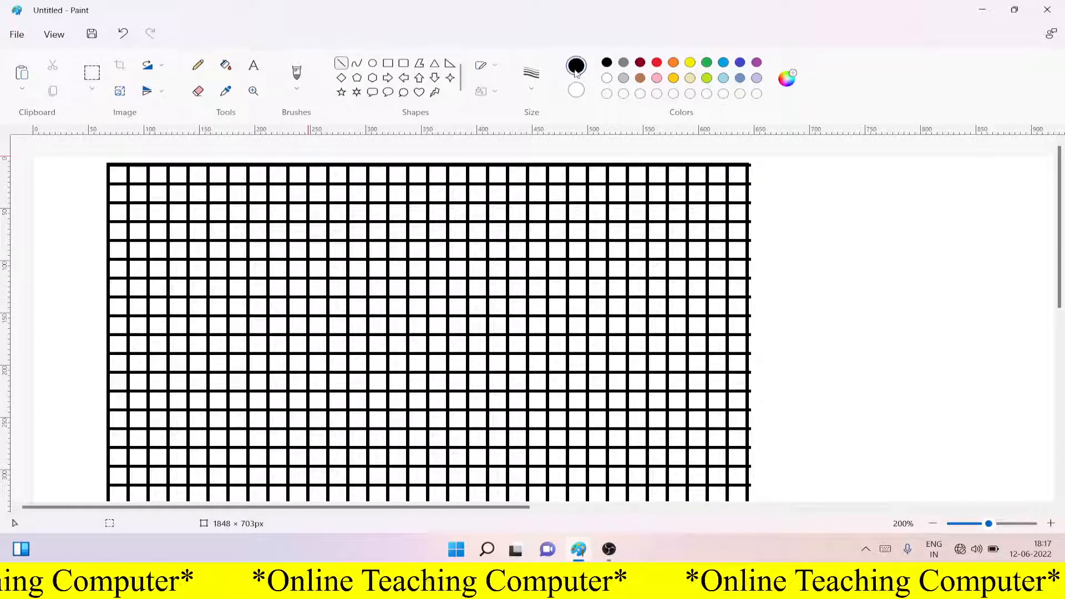
{"action": "left_click", "coordinate": [607, 78]}
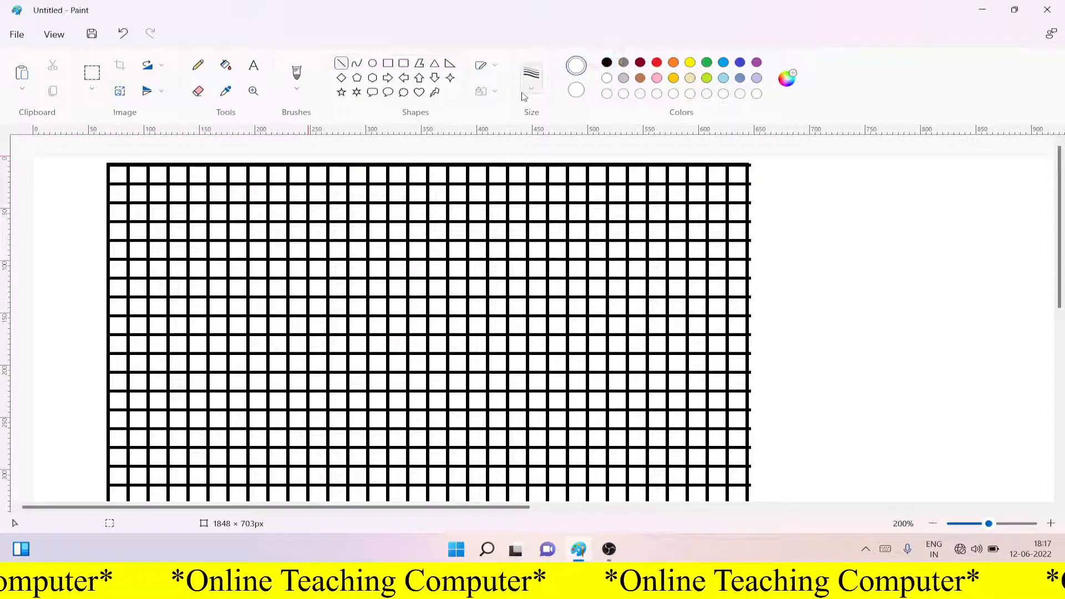
{"action": "left_click", "coordinate": [531, 73]}
{"action": "left_click", "coordinate": [527, 203]}
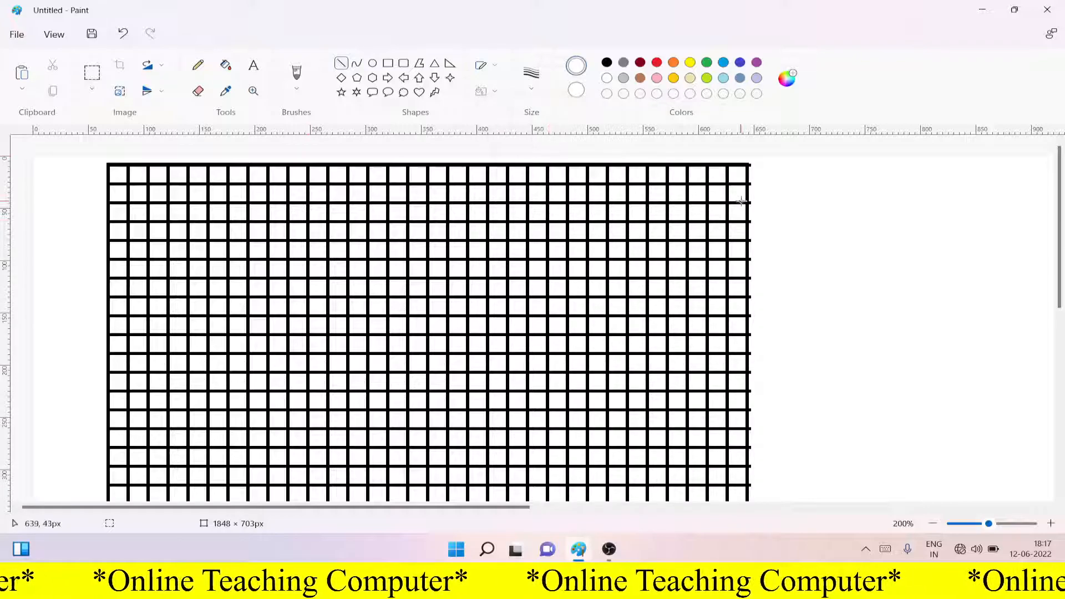
{"action": "mouse_move", "coordinate": [751, 161]}
{"action": "left_mouse_down"}
{"action": "mouse_move", "coordinate": [770, 365]}
{"action": "mouse_move", "coordinate": [808, 552]}
{"action": "left_mouse_up"}
{"action": "key", "text": "Right"}
{"action": "key", "text": "Right"}
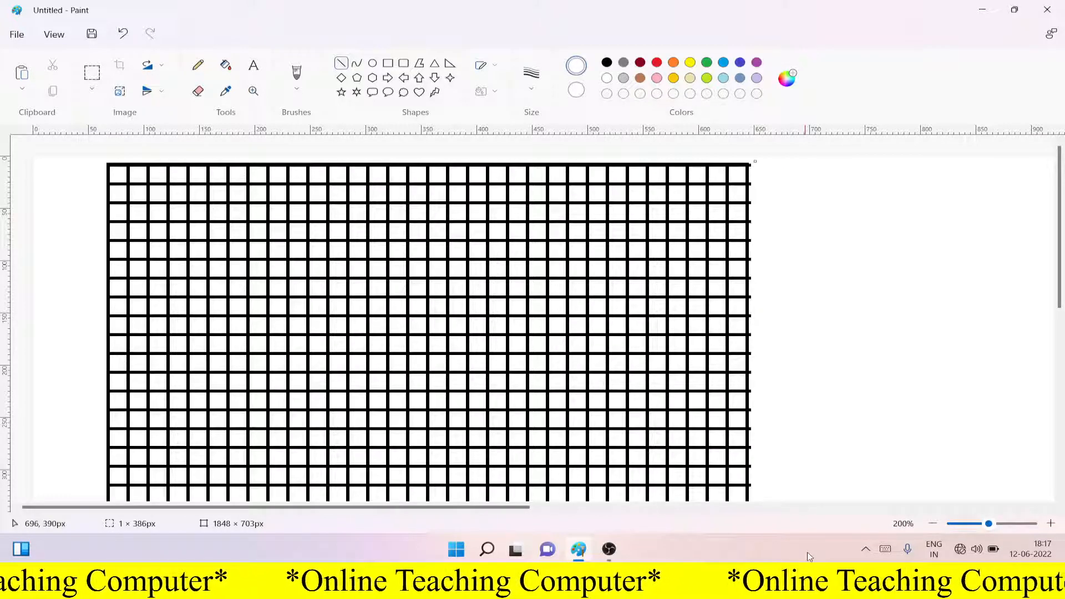
{"action": "key", "text": "Left"}
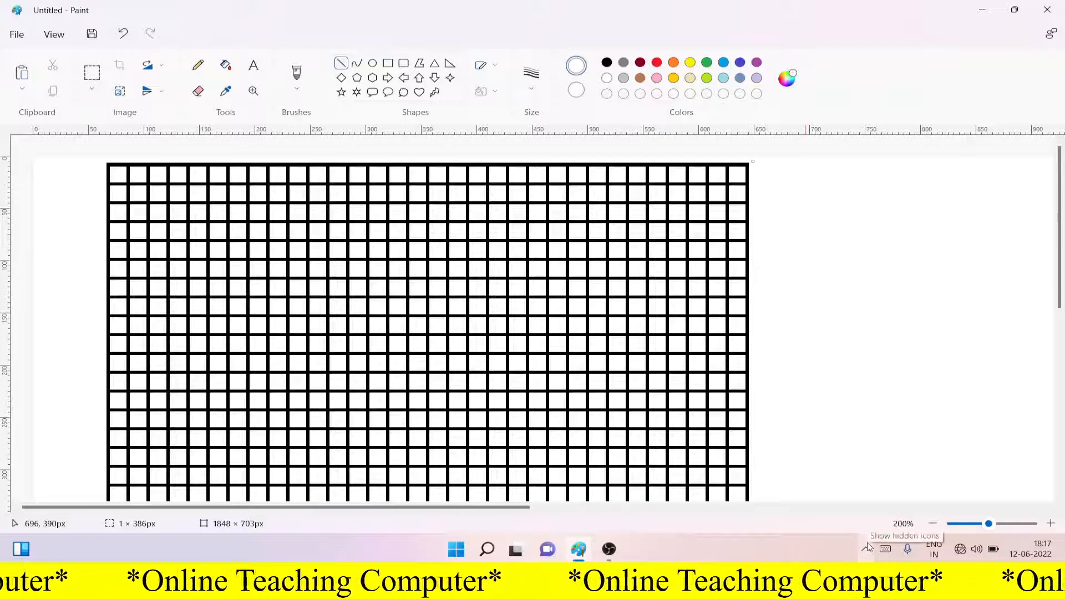
{"action": "left_click", "coordinate": [869, 383]}
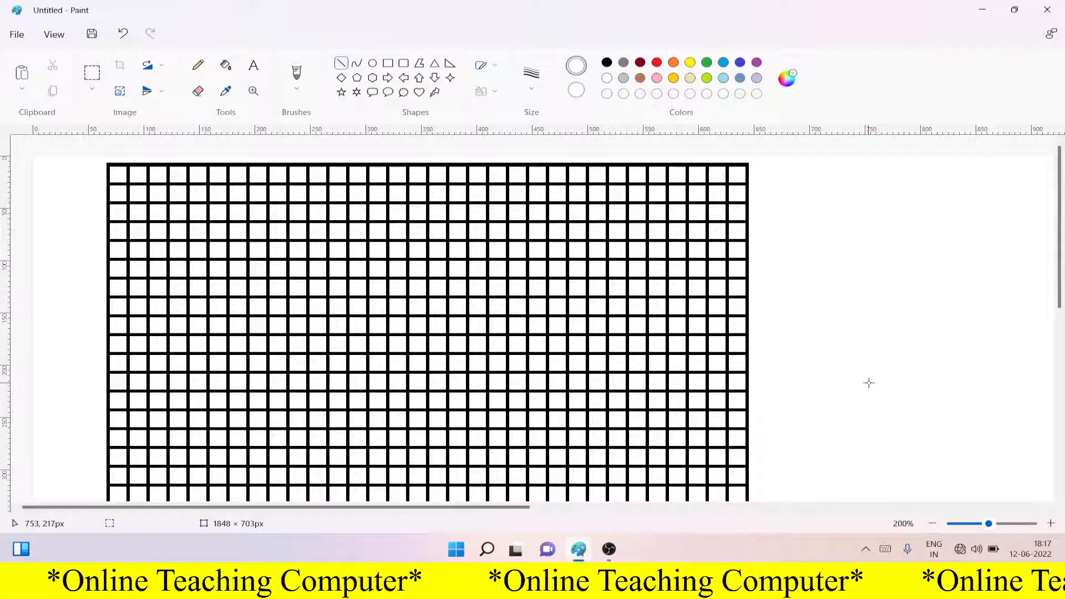
Step: Draw a white vertical line just outside the grid's lower right edge, cutting the remaining overhanging rows off from the grid
{"action": "key", "text": "ctrl+minus"}
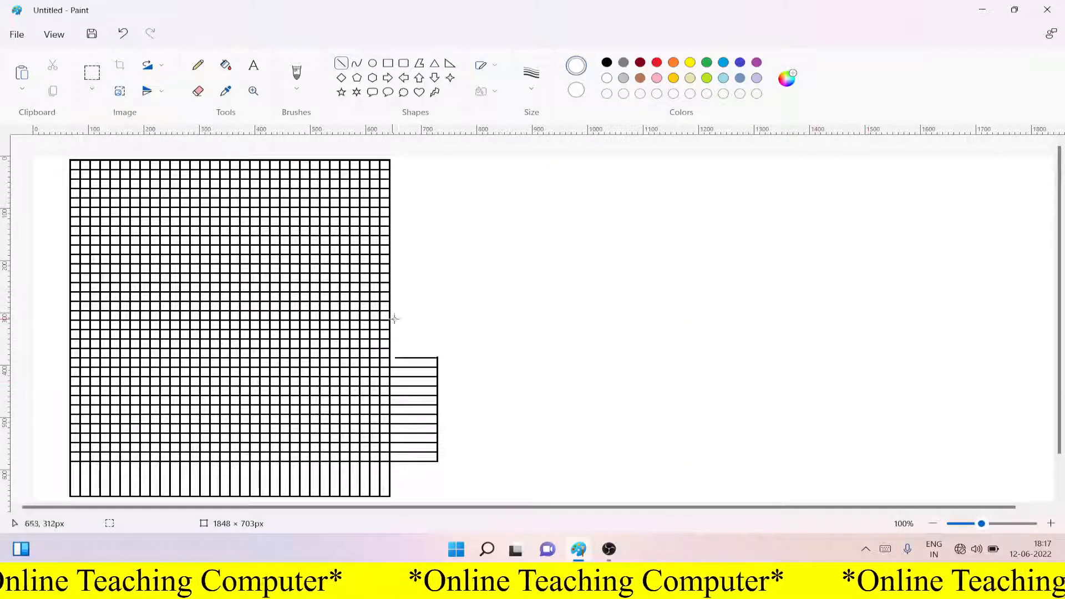
{"action": "scroll", "coordinate": [391, 320], "scroll_direction": "up", "scroll_amount": 1}
{"action": "scroll", "coordinate": [389, 318], "scroll_direction": "down", "scroll_amount": 3}
{"action": "scroll", "coordinate": [388, 308], "scroll_direction": "down", "scroll_amount": 3}
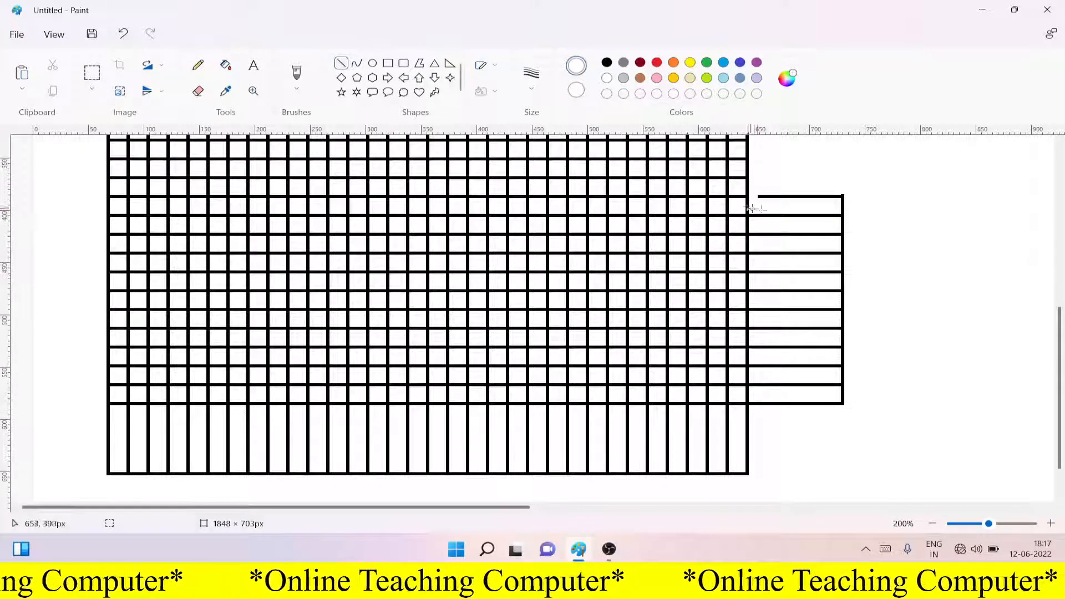
{"action": "mouse_move", "coordinate": [752, 206]}
{"action": "left_mouse_down"}
{"action": "mouse_move", "coordinate": [754, 372]}
{"action": "mouse_move", "coordinate": [767, 409]}
{"action": "mouse_move", "coordinate": [755, 416]}
{"action": "left_mouse_up"}
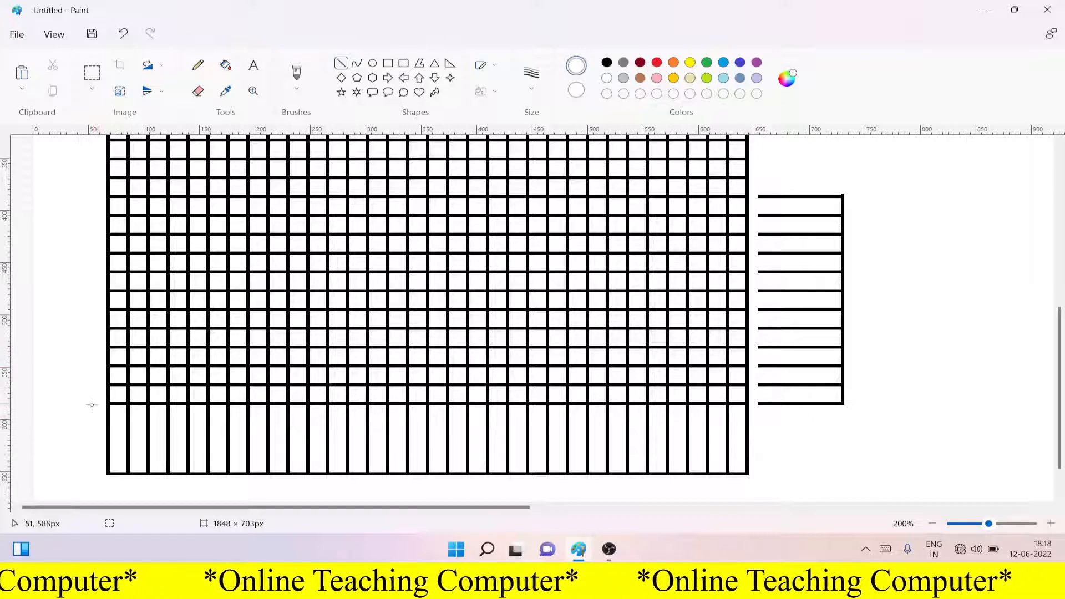
Step: Draw a white horizontal line about 600 px long and nudge it just below the grid's last row to cut off the column ends
{"action": "left_click_drag", "start_coordinate": [100, 406], "coordinate": [764, 404]}
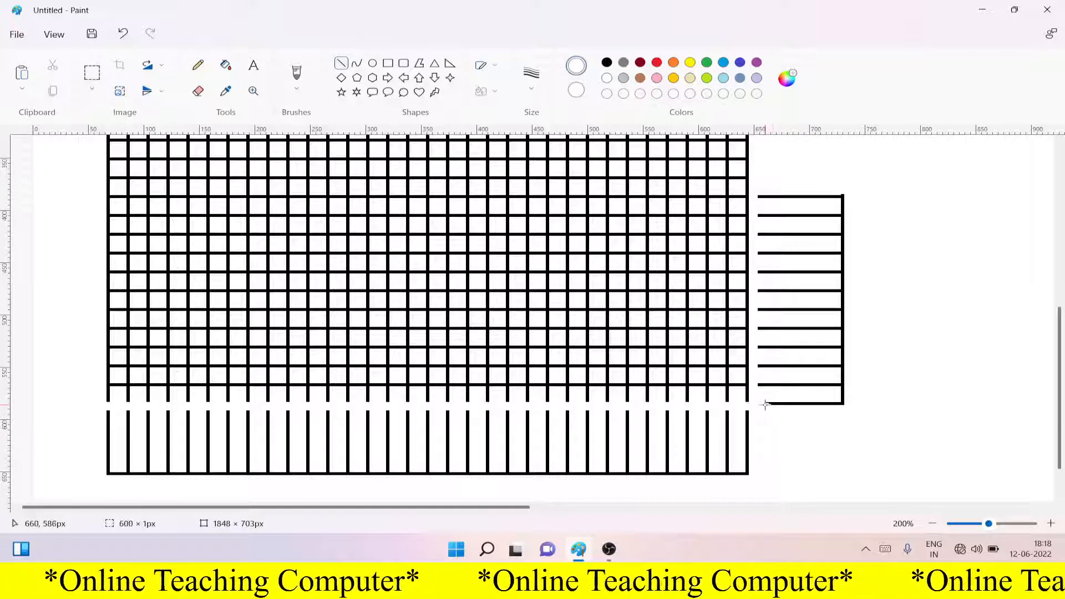
{"action": "key", "text": "Down"}
{"action": "key", "text": "Down"}
{"action": "key", "text": "Down"}
{"action": "key", "text": "Down"}
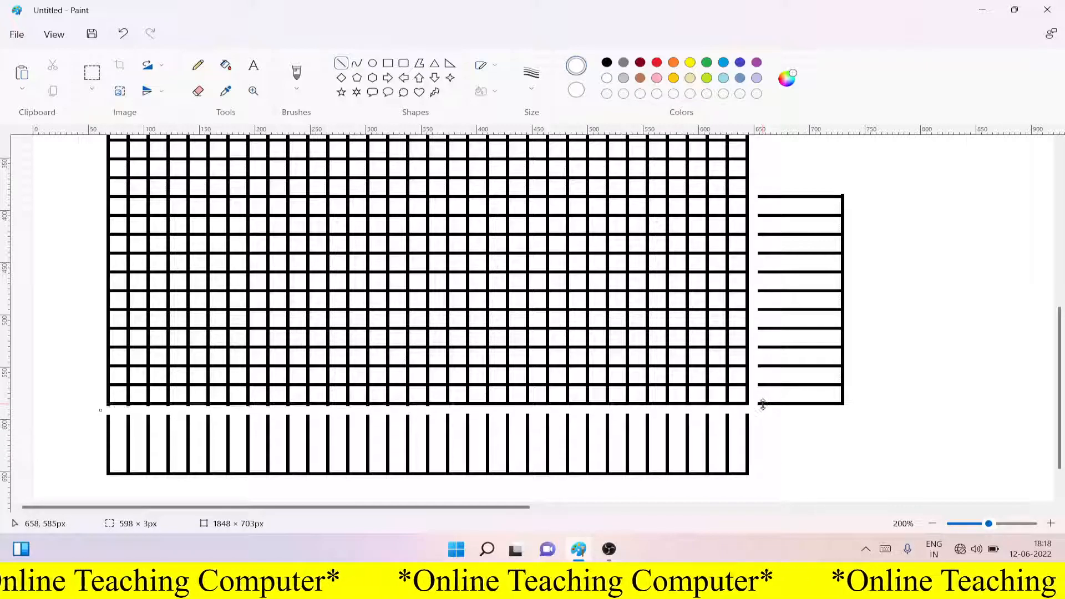
{"action": "left_click", "coordinate": [61, 265]}
Step: Select and delete the leftover column ends below the grid, about 623 × 111 px, and the row remnants beside it, about 119 × 235 px
{"action": "left_click", "coordinate": [88, 70]}
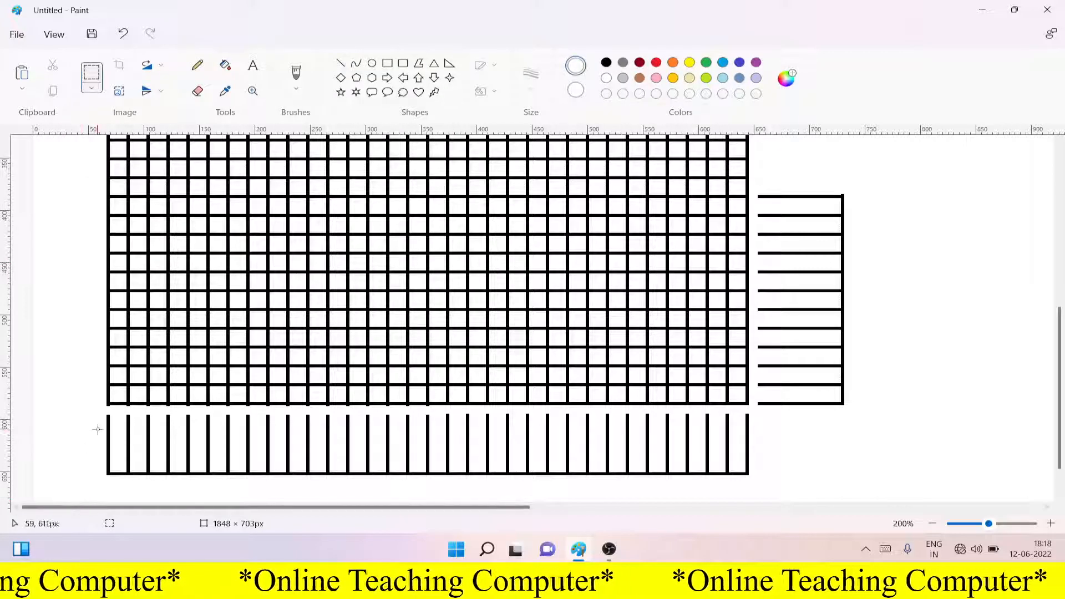
{"action": "left_click_drag", "start_coordinate": [103, 411], "coordinate": [793, 516]}
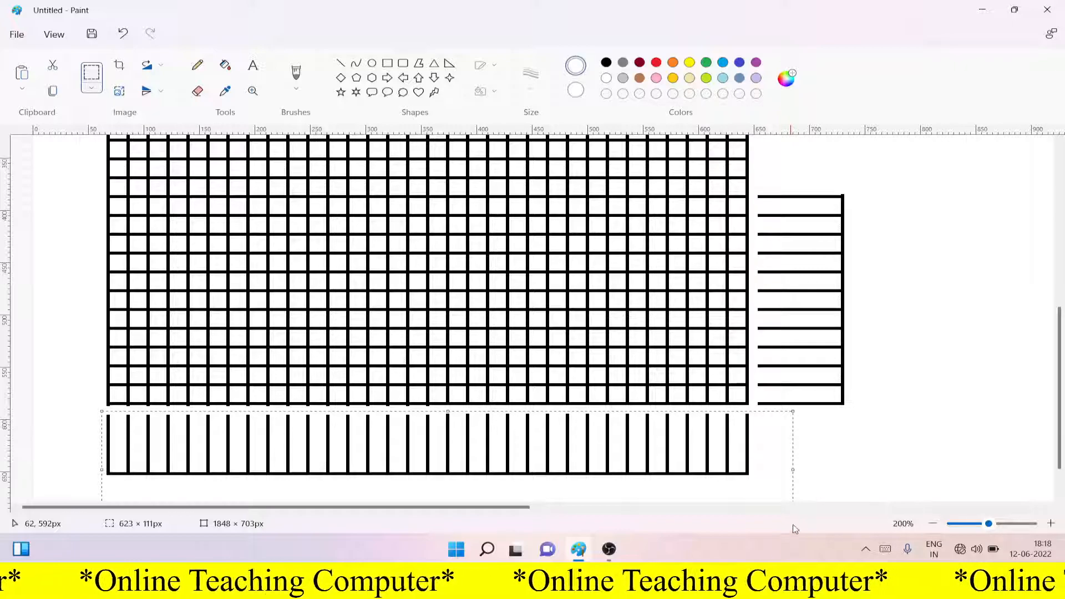
{"action": "key", "text": "Delete"}
{"action": "left_click_drag", "start_coordinate": [755, 180], "coordinate": [885, 424]}
{"action": "key", "text": "Delete"}
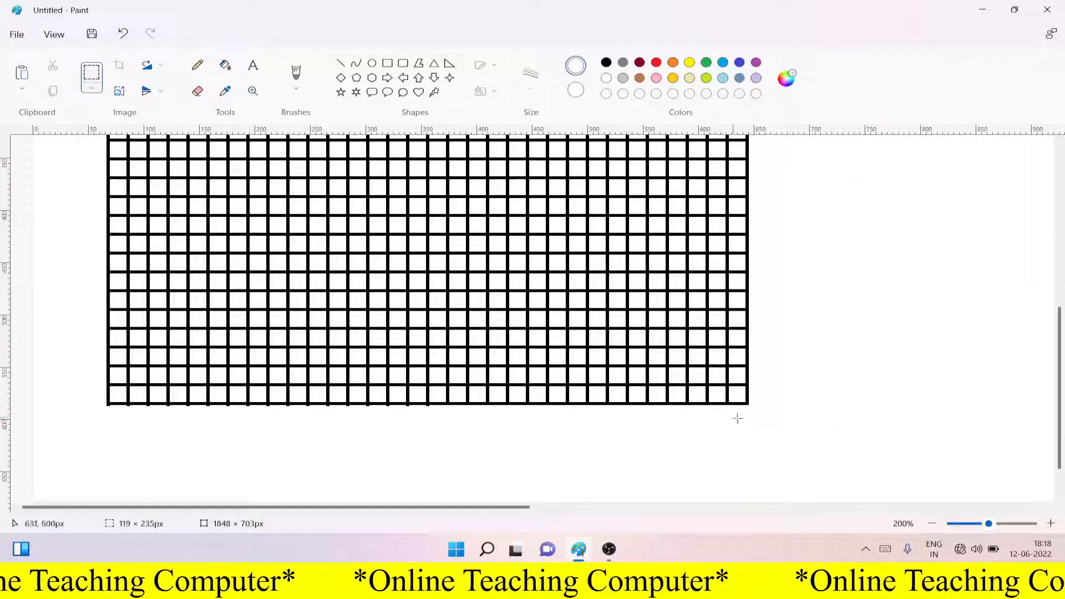
{"action": "scroll", "coordinate": [725, 414], "scroll_direction": "down", "scroll_amount": 2}
{"action": "scroll", "coordinate": [538, 392], "scroll_direction": "up", "scroll_amount": 1}
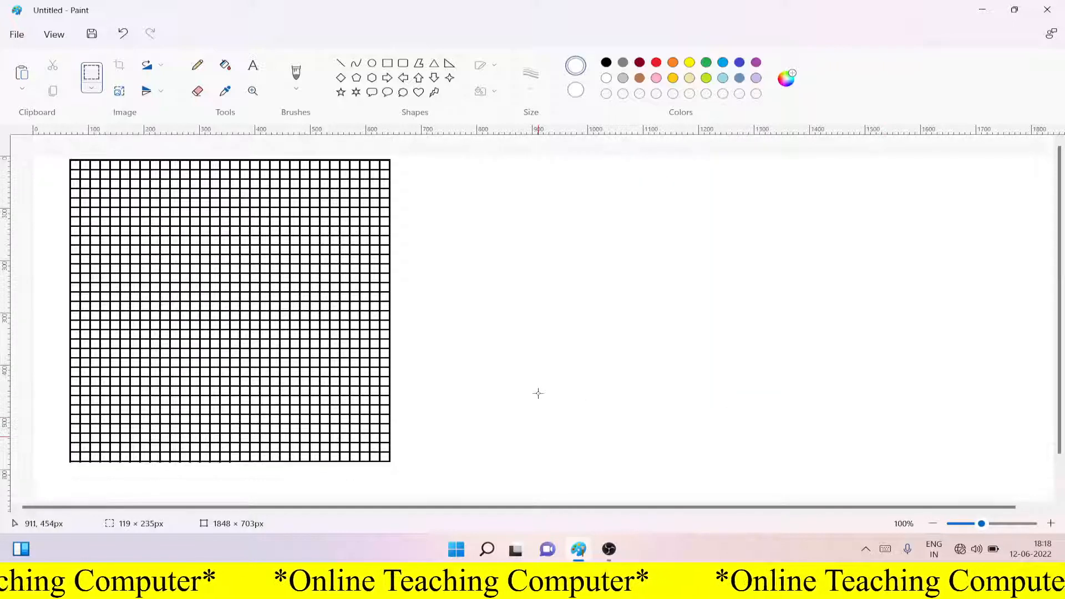